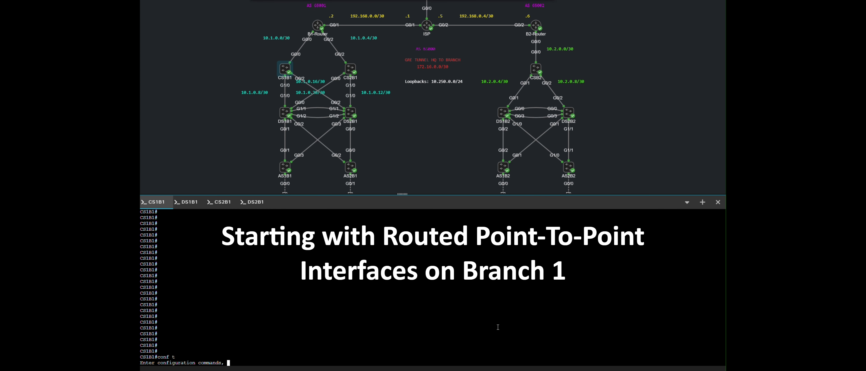
# - In CS1B1's configuration mode, turn interface g1/0 into a routed port by disabling switchport
pyautogui.write('t')
pyautogui.press('Return')
pyautogui.press('Return')
pyautogui.press('Return')
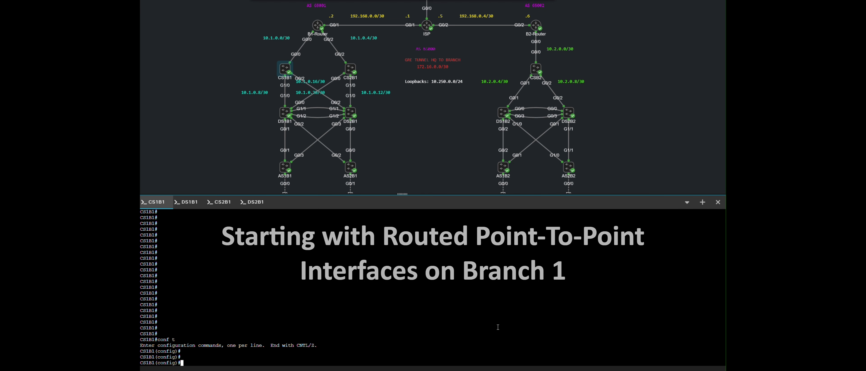
pyautogui.write('int g')
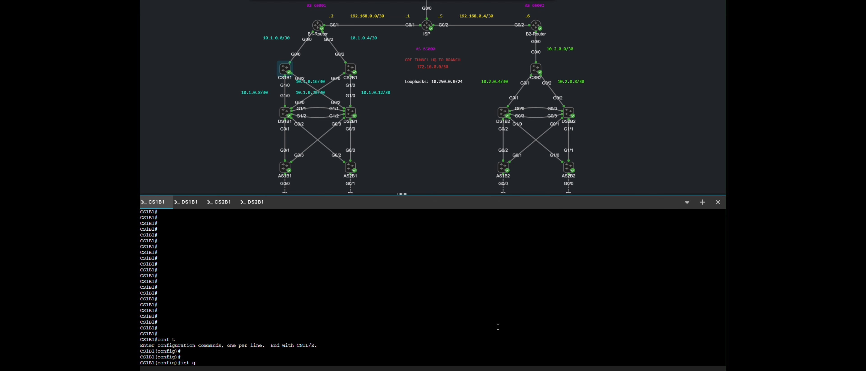
pyautogui.write('1/0')
pyautogui.press('Return')
pyautogui.press('Return')
pyautogui.press('Return')
pyautogui.write('no sw')
pyautogui.press('Tab')
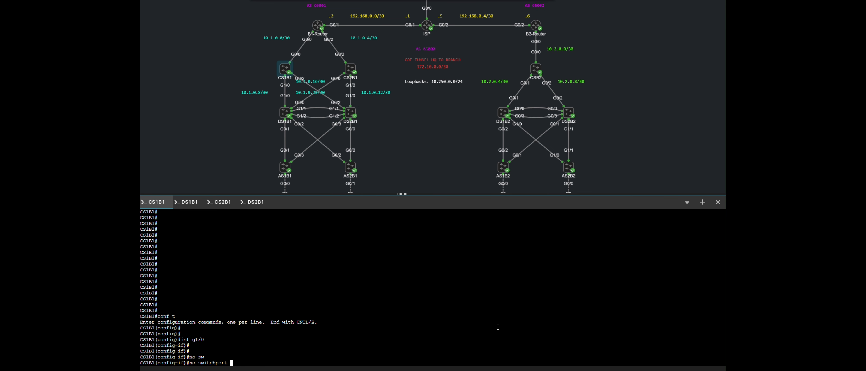
pyautogui.press('Return')
pyautogui.press('Return')
pyautogui.press('Return')
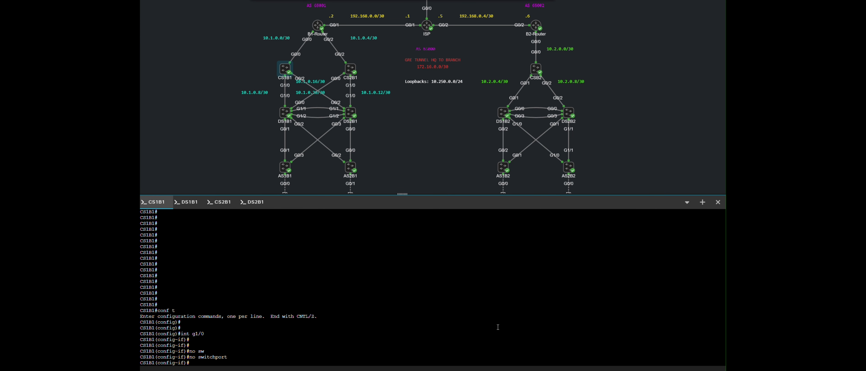
# - Assign IP address 10.1.0.9 with mask 255.255.255.252 to CS1B1's interface g1/0
pyautogui.write('ip add')
pyautogui.press('Tab')
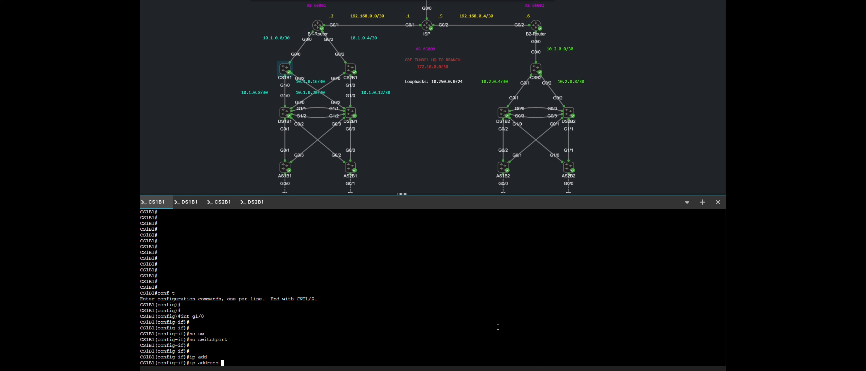
pyautogui.write('10.1.0.9 255.255.255.252')
pyautogui.press('Return')
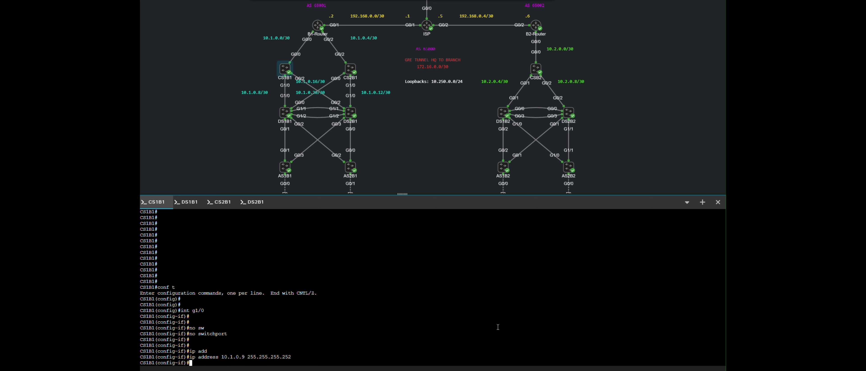
# - Turn CS1B1's interface g0/2 into a routed port by disabling switchport
pyautogui.write('int g0/2')
pyautogui.press('Return')
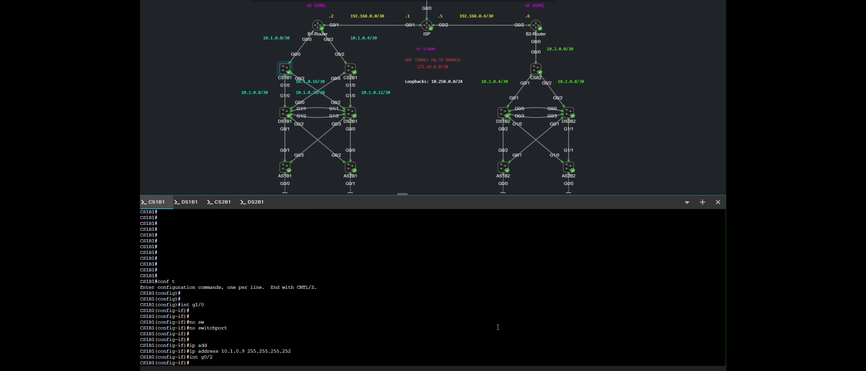
pyautogui.press('Return')
pyautogui.press('Return')
pyautogui.write('no sw')
pyautogui.press('Tab')
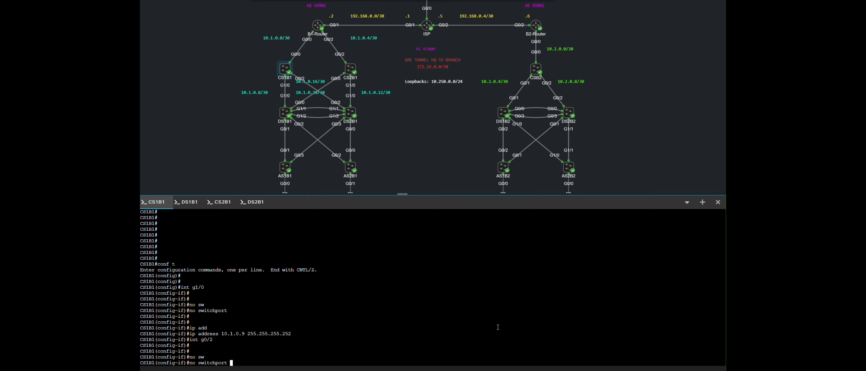
pyautogui.press('Return')
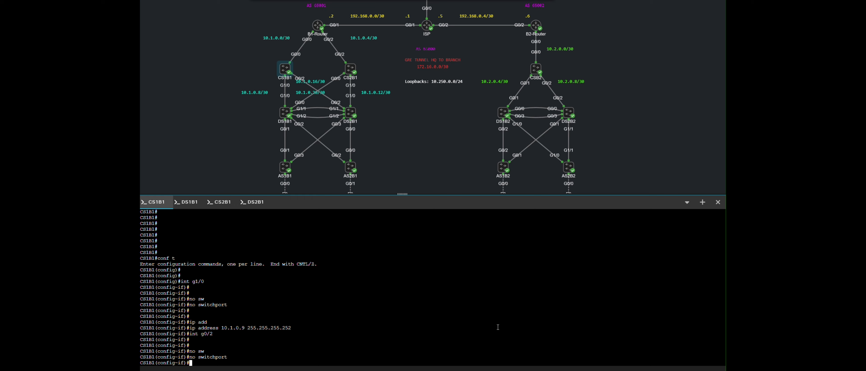
# - Assign 10.1.0.17 with mask 255.255.255.252 to CS1B1's interface g0/2 and leave configuration mode
pyautogui.write('ip add 10.1.0.17 255.255.255.252')
pyautogui.press('Return')
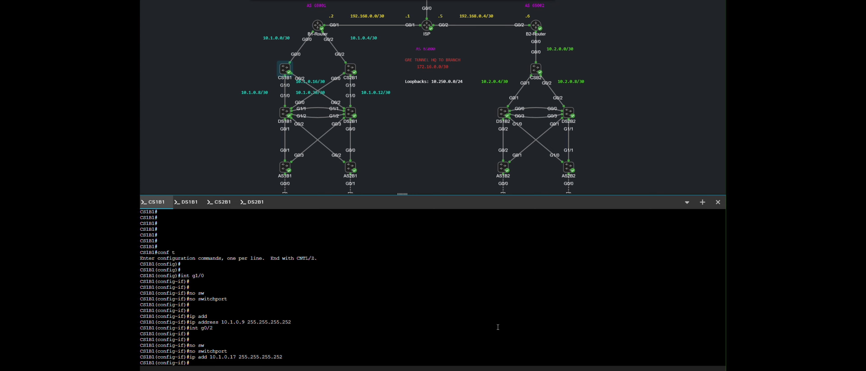
pyautogui.hotkey('ctrl', 'z')
pyautogui.press('Return')
pyautogui.press('Return')
pyautogui.press('Return')
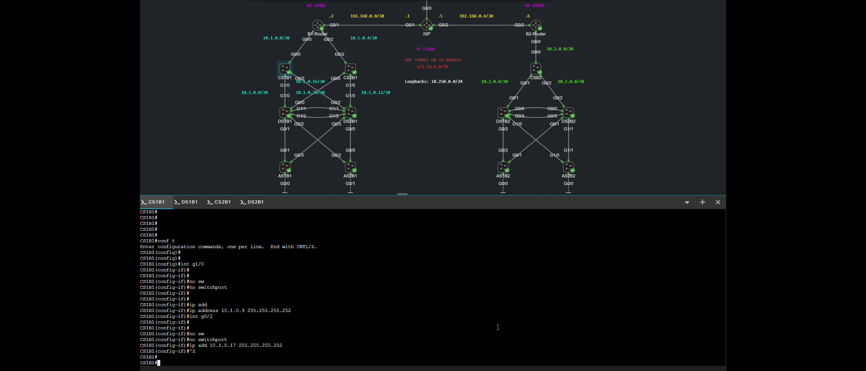
# - On the DS1B1 console, enter configuration mode and make interface g1/0 a routed port with no switchport
pyautogui.write('c')
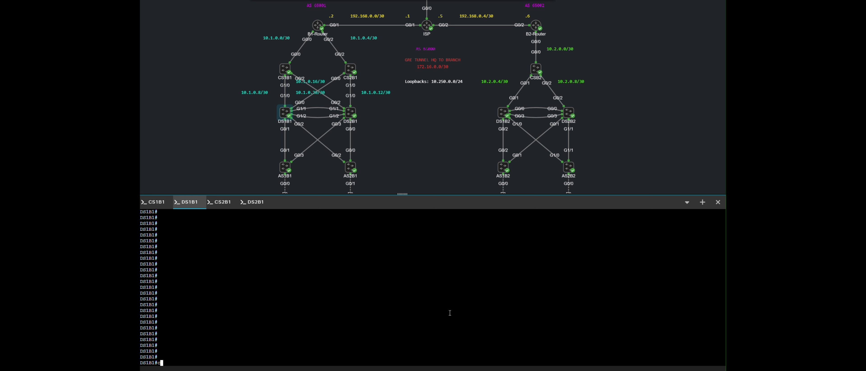
pyautogui.write('onf t')
pyautogui.press('Return')
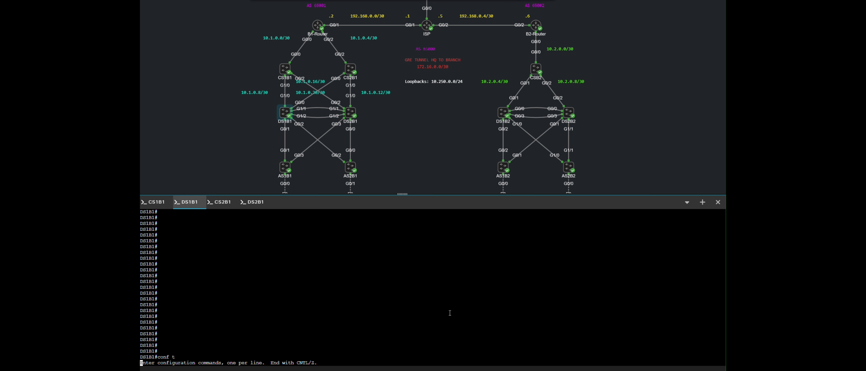
pyautogui.press('Return')
pyautogui.press('Return')
pyautogui.write('int g')
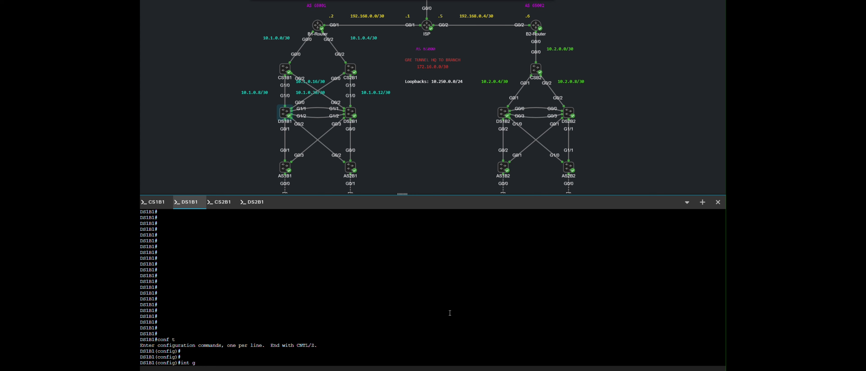
pyautogui.write('1/0')
pyautogui.press('Return')
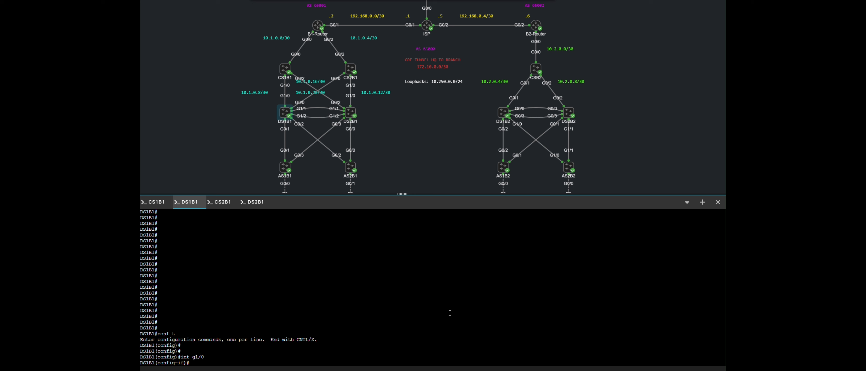
pyautogui.write('no sw')
pyautogui.press('Tab')
pyautogui.press('Return')
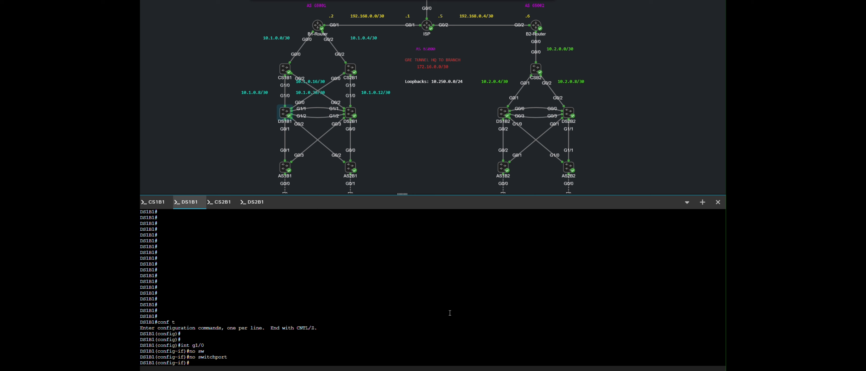
# - Assign IP address 10.1.0.10 with mask 255.255.255.252 to DS1B1's interface g1/0
pyautogui.write('ip add 10.1.0.10 255.255.255.252')
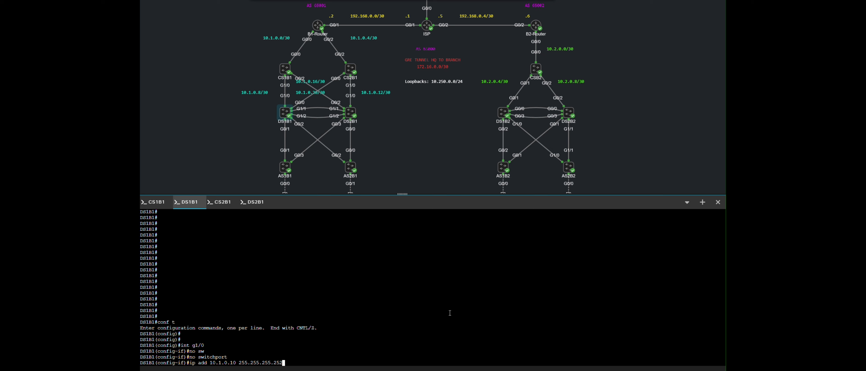
pyautogui.press('Return')
pyautogui.press('Return')
pyautogui.press('Return')
pyautogui.press('Return')
# - Turn DS1B1's interface g0/0 into a routed port by disabling switchport
pyautogui.write('in')
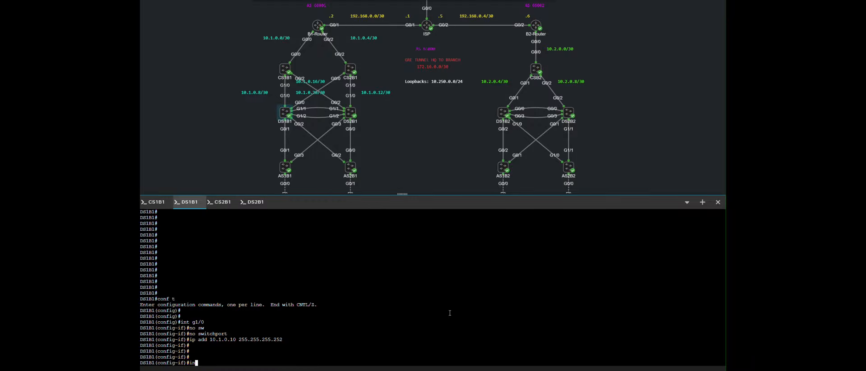
pyautogui.write('t g0/0')
pyautogui.press('Return')
pyautogui.press('Return')
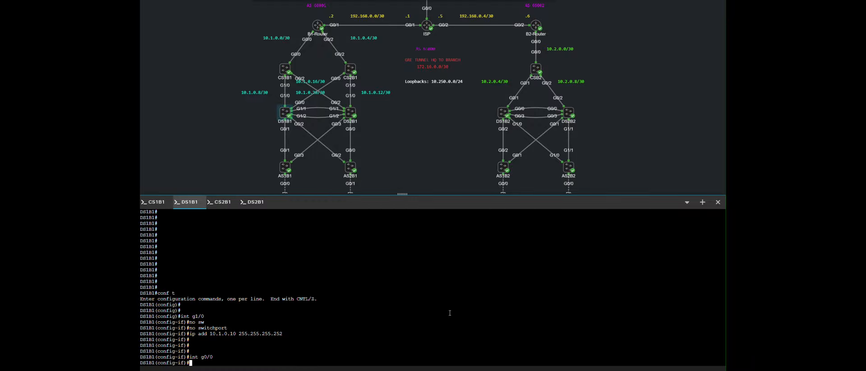
pyautogui.write('no sw')
pyautogui.press('Tab')
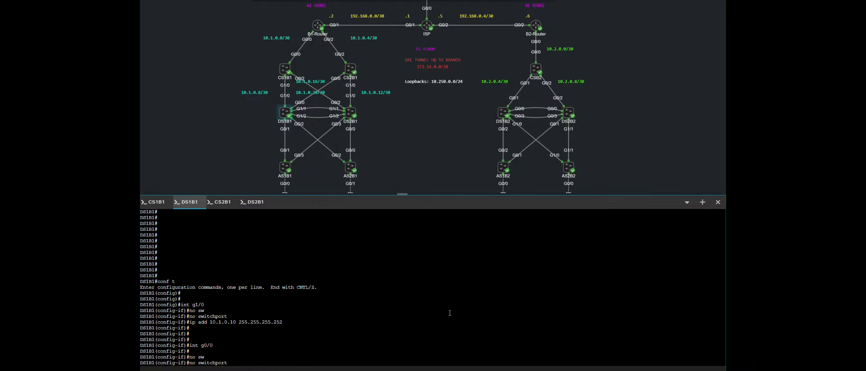
pyautogui.press('Return')
pyautogui.press('Return')
pyautogui.press('Return')
# - Assign 10.1.0.22 with mask 255.255.255.252 to DS1B1's interface g0/0 and leave configuration mode
pyautogui.write('ip ')
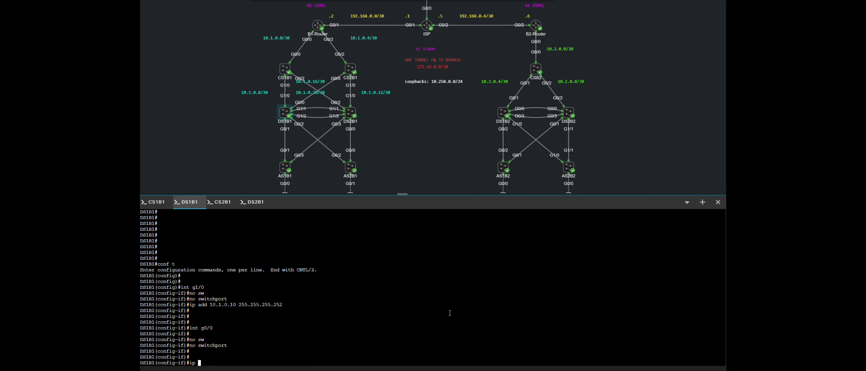
pyautogui.write('add 10.1.0.22 255.255.255.252')
pyautogui.press('Return')
pyautogui.press('Return')
pyautogui.press('Return')
pyautogui.press('Return')
pyautogui.press('Return')
pyautogui.hotkey('ctrl', 'z')
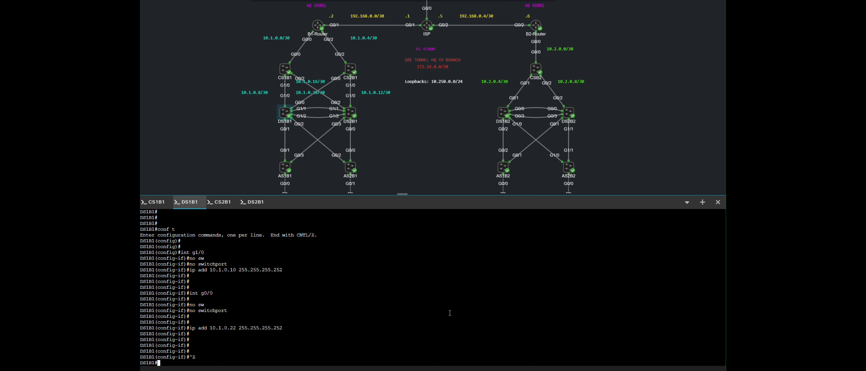
pyautogui.press('Return')
pyautogui.press('Return')
pyautogui.press('Return')
pyautogui.press('Return')
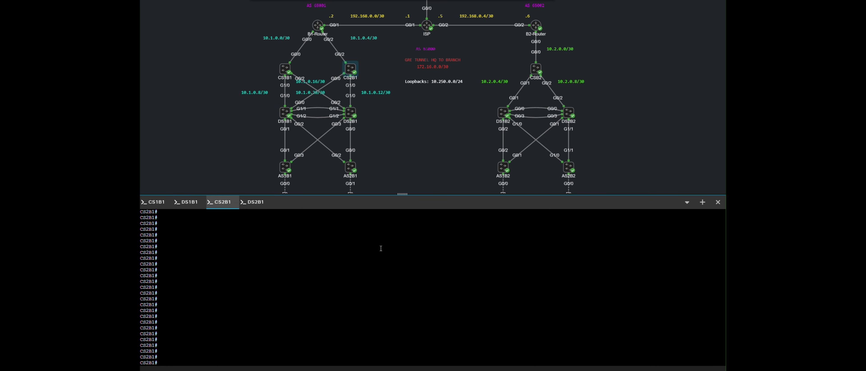
# - On the CS2B1 console, enter configuration mode and make interface g0/0 a routed port with no switchport
pyautogui.write('conf t')
pyautogui.press('Return')
pyautogui.press('Return')
pyautogui.press('Return')
pyautogui.press('Return')
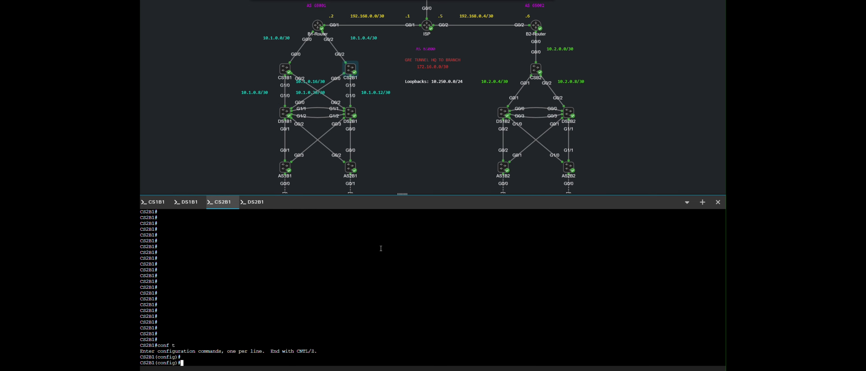
pyautogui.write('int g0/0')
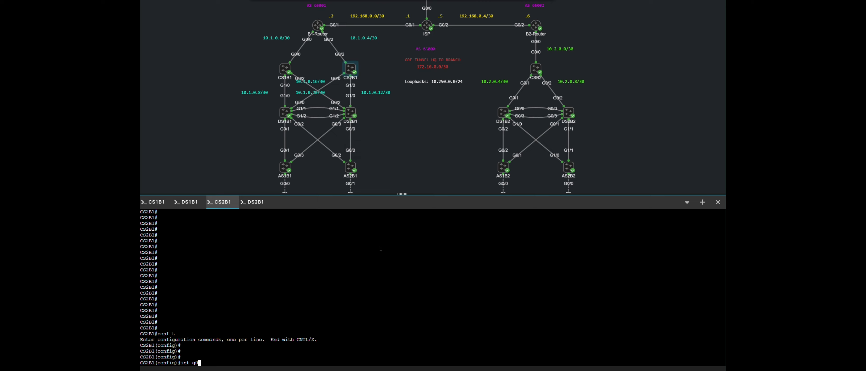
pyautogui.press('Return')
pyautogui.press('Return')
pyautogui.press('Return')
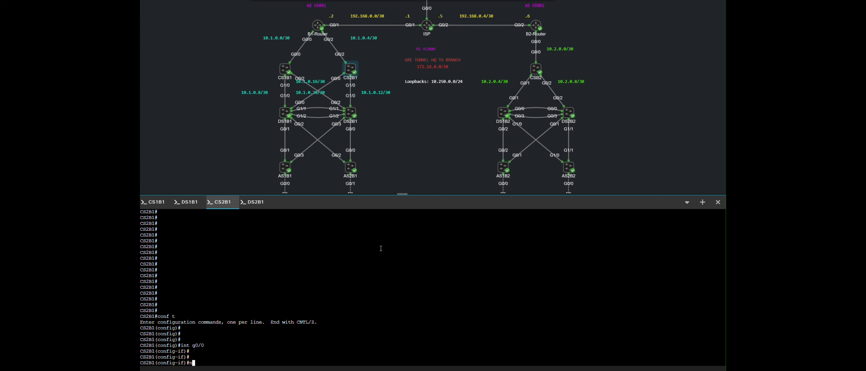
pyautogui.write('no sw')
pyautogui.press('Tab')
pyautogui.press('Return')
pyautogui.press('Return')
pyautogui.press('Return')
# - Assign IP address 10.1.0.21 with mask 255.255.255.252 to CS2B1's interface g0/0
pyautogui.write('i')
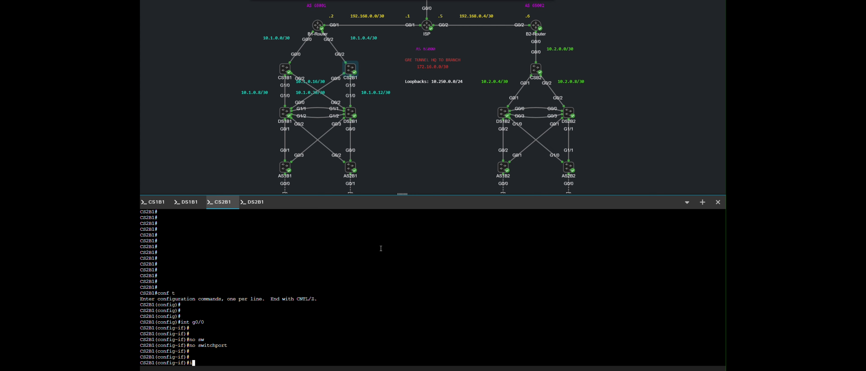
pyautogui.write('p add 10.1.0.21 255.255.255.252')
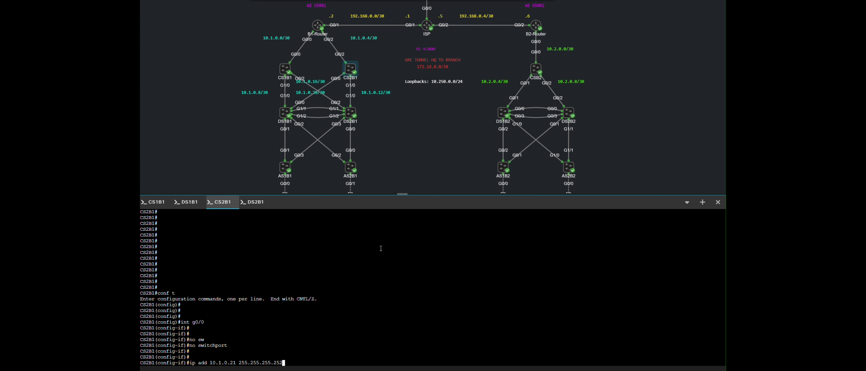
pyautogui.press('Return')
pyautogui.press('Return')
pyautogui.press('Return')
pyautogui.press('Return')
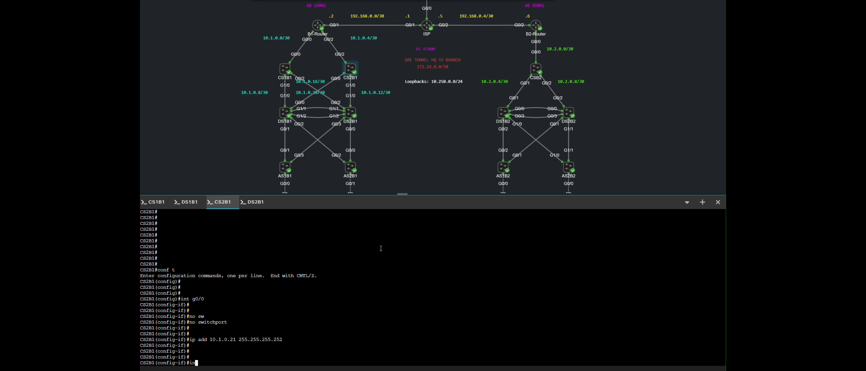
# - Turn CS2B1's interface g1/0 into a routed port by disabling switchport
pyautogui.write('int g1/0')
pyautogui.press('Return')
pyautogui.press('Return')
pyautogui.press('Return')
pyautogui.write('no sw')
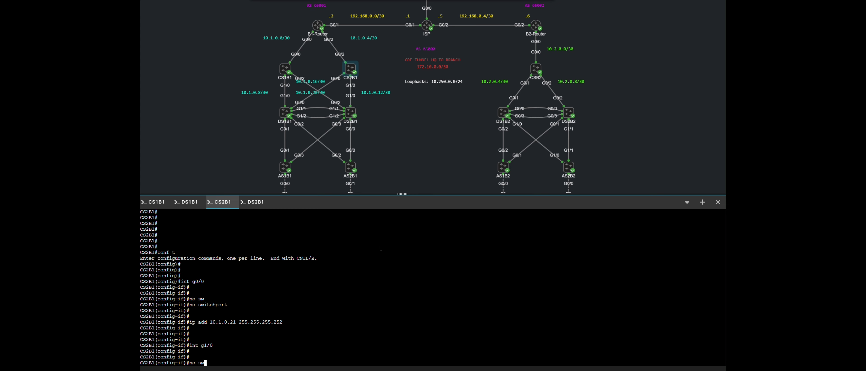
pyautogui.press('Tab')
pyautogui.press('Return')
pyautogui.press('Return')
pyautogui.press('Return')
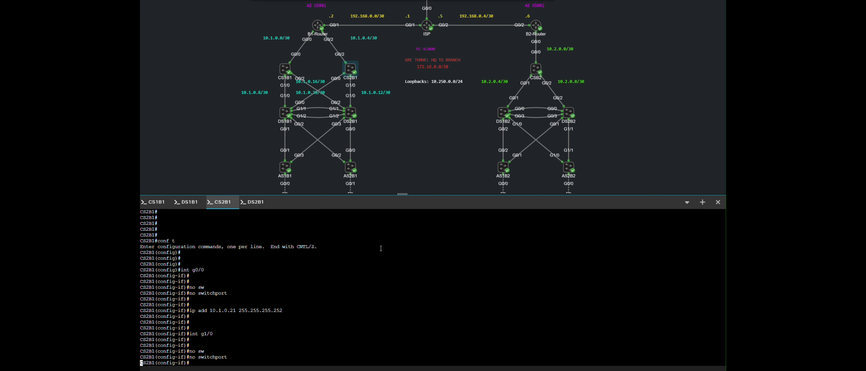
# - Assign 10.1.0.13 with mask 255.255.255.252 to CS2B1's interface g1/0 and leave configuration mode
pyautogui.write('ip add 1')
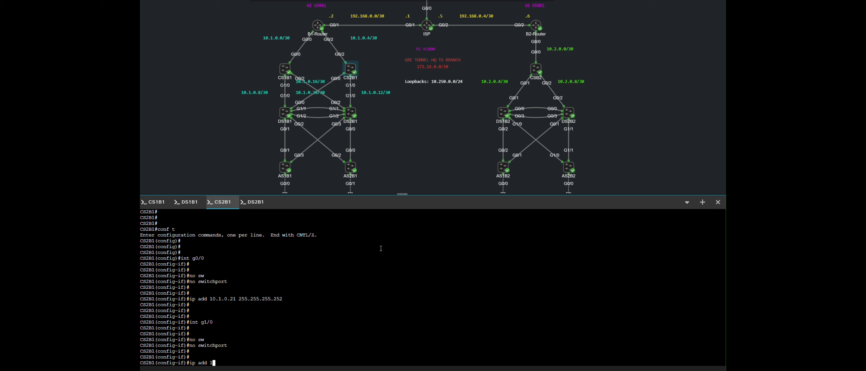
pyautogui.write('0.1.0.13 255.255.255.252')
pyautogui.press('Return')
pyautogui.press('Return')
pyautogui.press('Return')
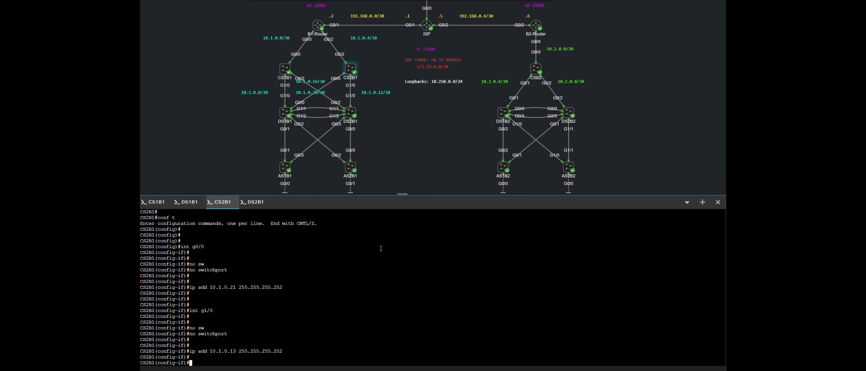
pyautogui.hotkey('ctrl', 'z')
pyautogui.press('Return')
pyautogui.press('Return')
pyautogui.press('Return')
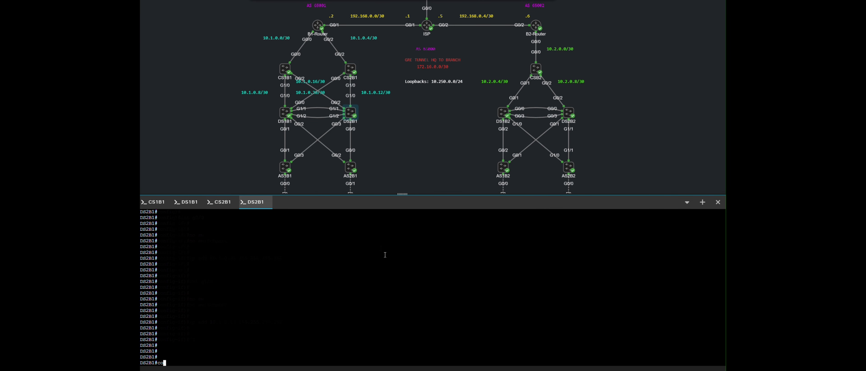
# - On the DS2B1 console, enter configuration mode and make interface g1/0 a routed port with no switchport
pyautogui.write('conf t')
pyautogui.press('Return')
pyautogui.press('Return')
pyautogui.press('Return')
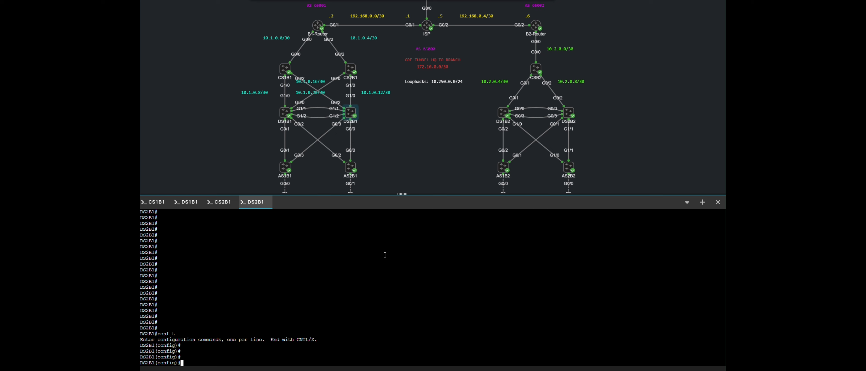
pyautogui.write('int g1/0')
pyautogui.press('Return')
pyautogui.press('Return')
pyautogui.press('Return')
pyautogui.press('Return')
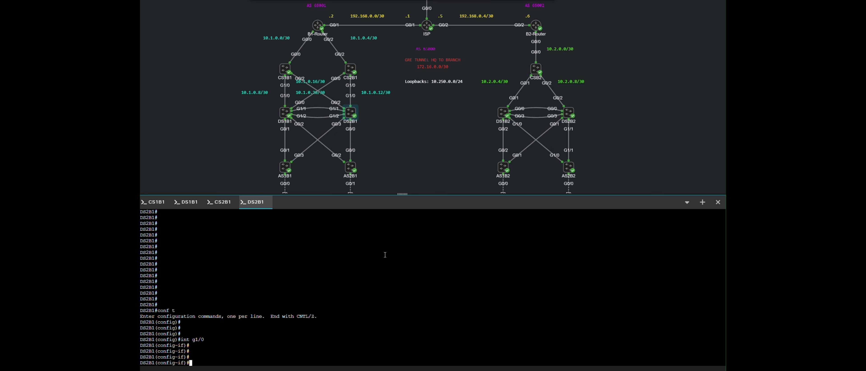
pyautogui.write('no sw')
pyautogui.press('Tab')
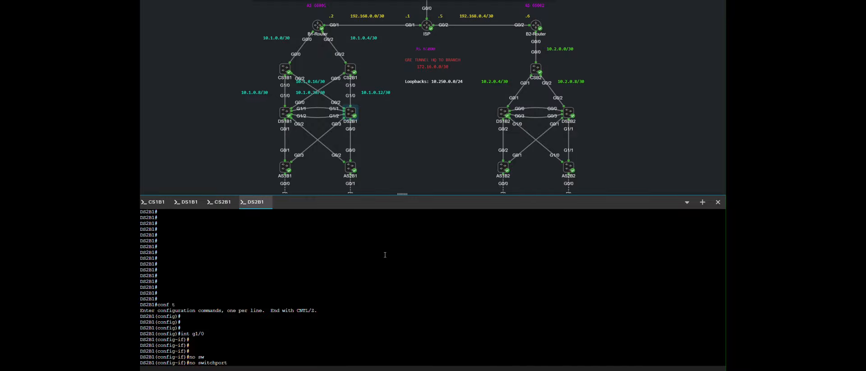
pyautogui.press('Return')
pyautogui.press('Return')
pyautogui.press('Return')
# - Assign IP address 10.1.0.14 with mask 255.255.255.252 to DS2B1's interface g1/0
pyautogui.write('ip add ')
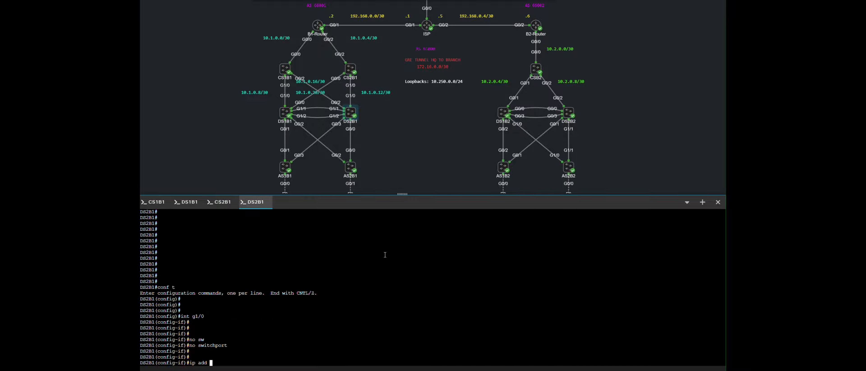
pyautogui.write('10.1.0.14 255.255.255.252')
pyautogui.press('Return')
pyautogui.press('Return')
pyautogui.press('Return')
pyautogui.press('Return')
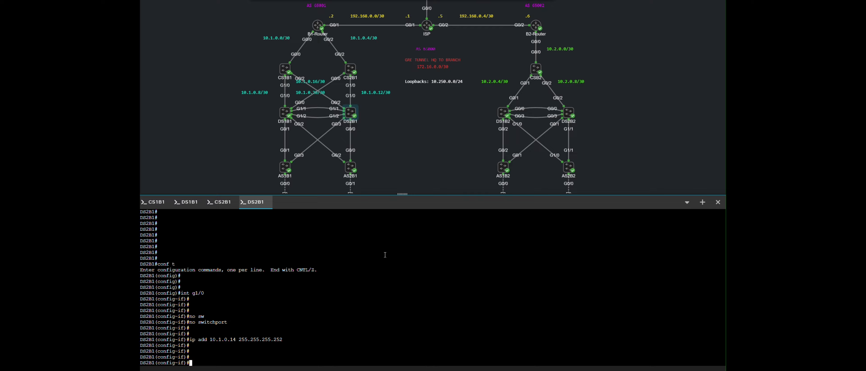
# - Turn DS2B1's interface g0/2 into a routed port by disabling switchport
pyautogui.write('int g0/2')
pyautogui.press('Return')
pyautogui.press('Return')
pyautogui.write('o sw')
pyautogui.press('Tab')
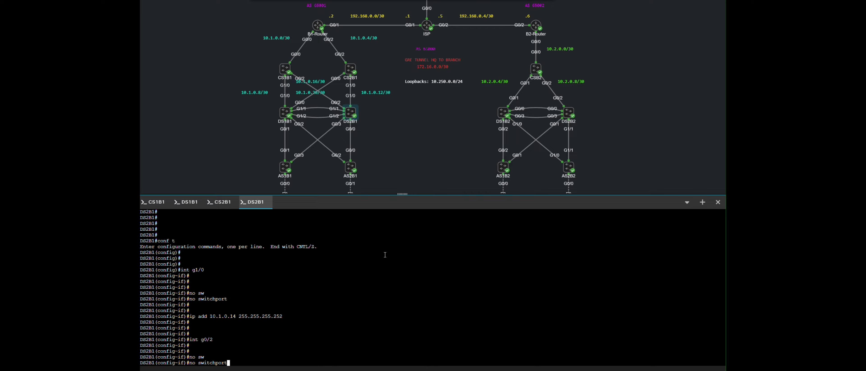
pyautogui.press('Return')
pyautogui.press('Return')
pyautogui.press('Return')
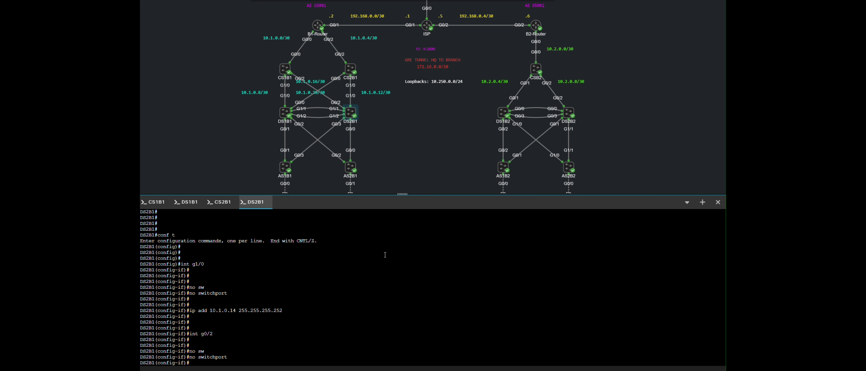
# - Assign IP address 10.1.0.18 with mask 255.255.255.252 to DS2B1's interface g0/2
pyautogui.write('ip add')
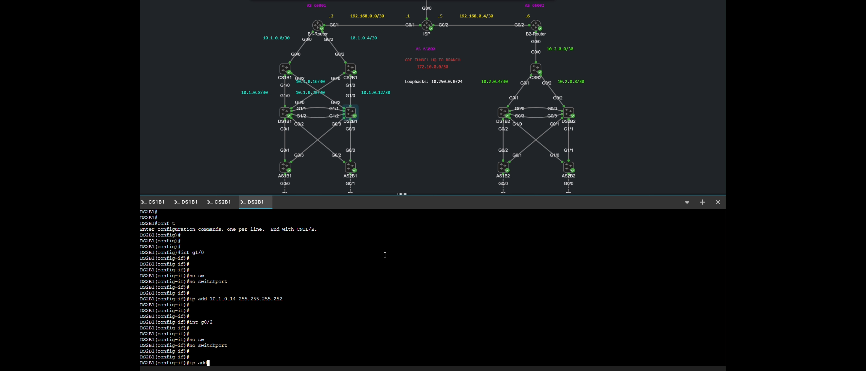
pyautogui.write(' 10.1.0.18 255.255.255.252')
pyautogui.press('Return')
pyautogui.press('Return')
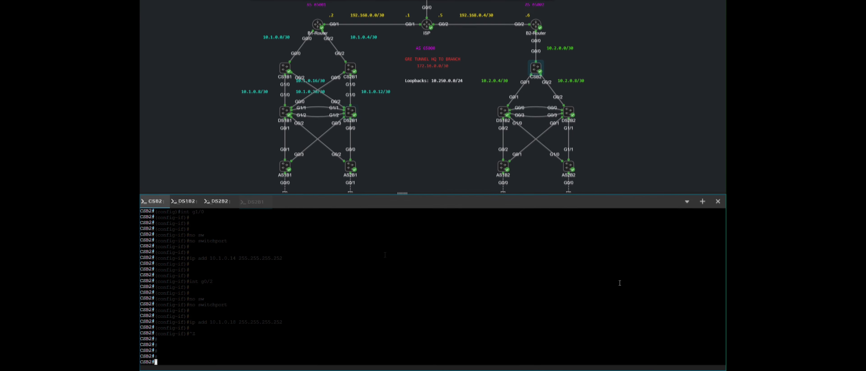
# - On the CSB2 console, enter configuration mode and make interface g0/1 a routed port with no switchport
pyautogui.write('conf t')
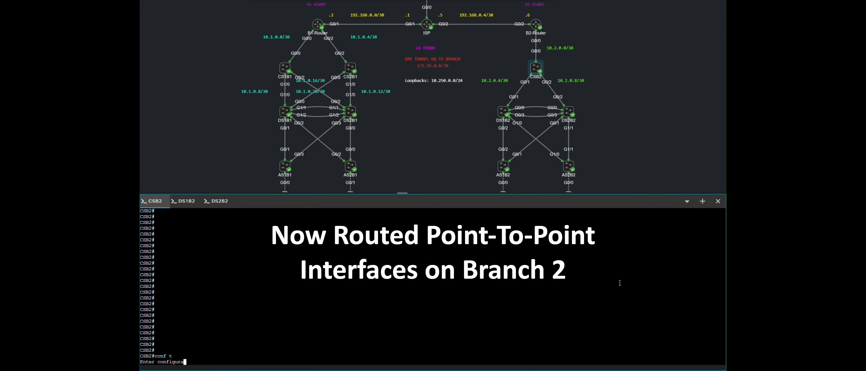
pyautogui.press('Return')
pyautogui.press('Return')
pyautogui.press('Return')
pyautogui.press('Return')
pyautogui.press('Return')
pyautogui.write('int g0/1')
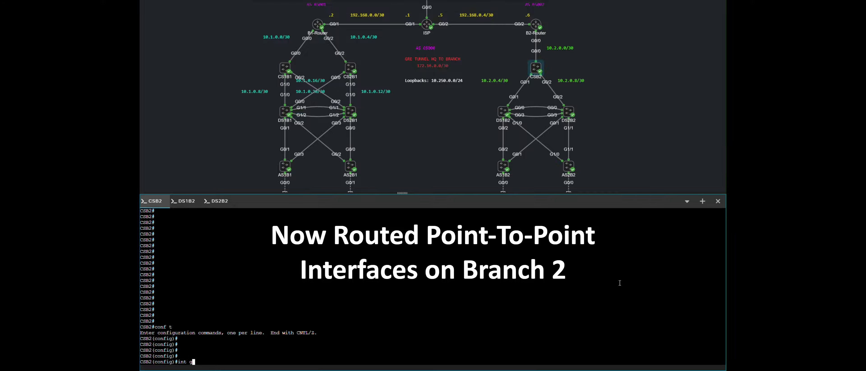
pyautogui.press('Return')
pyautogui.press('Return')
pyautogui.press('Return')
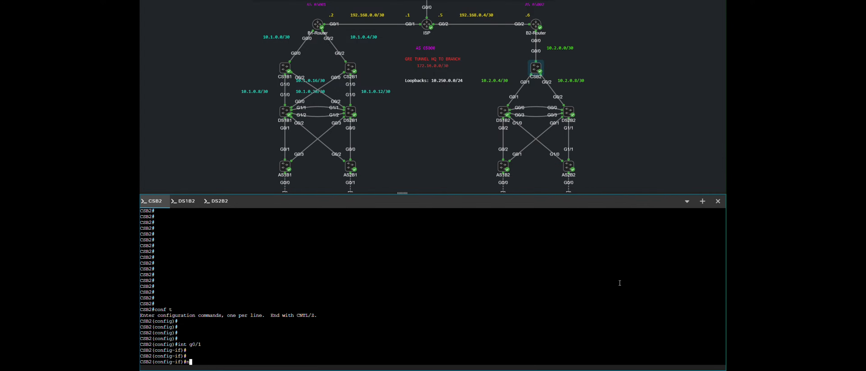
pyautogui.write('no sw')
pyautogui.press('Tab')
pyautogui.press('Return')
pyautogui.press('Return')
pyautogui.press('Return')
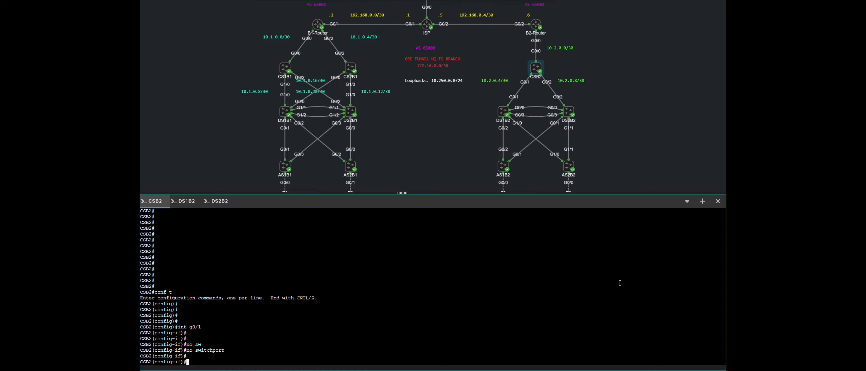
# - Assign IP address 10.2.0.5 with mask 255.255.255.252 to CSB2's interface g0/1
pyautogui.write('ip add')
pyautogui.press('Tab')
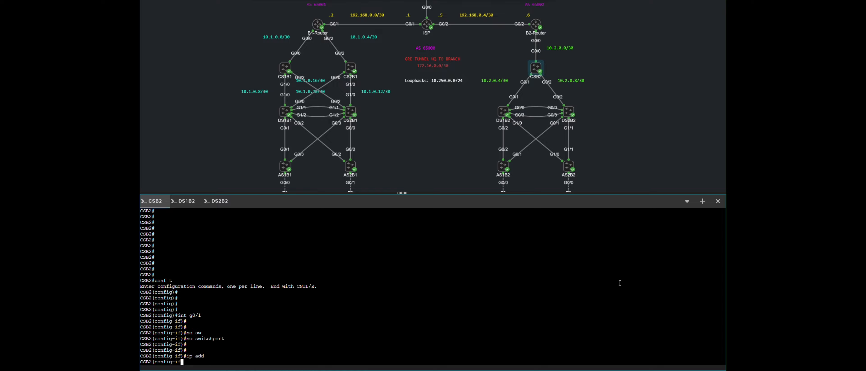
pyautogui.write('10.2.0.5 255.255.255.252')
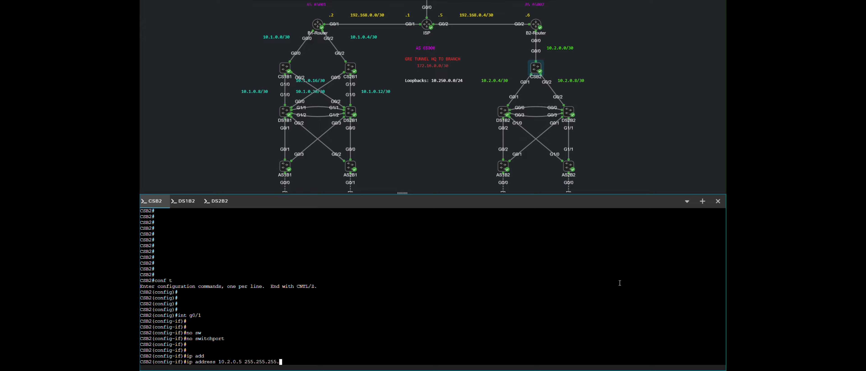
pyautogui.press('Return')
pyautogui.press('Return')
pyautogui.press('Return')
# - Turn CSB2's interface g0/2 into a routed port by disabling switchport
pyautogui.write('int g0/2')
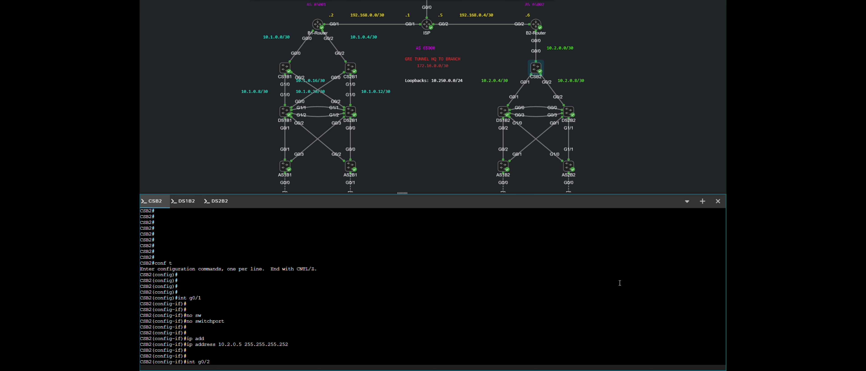
pyautogui.press('Return')
pyautogui.press('Return')
pyautogui.press('Return')
pyautogui.write('no sw')
pyautogui.press('Tab')
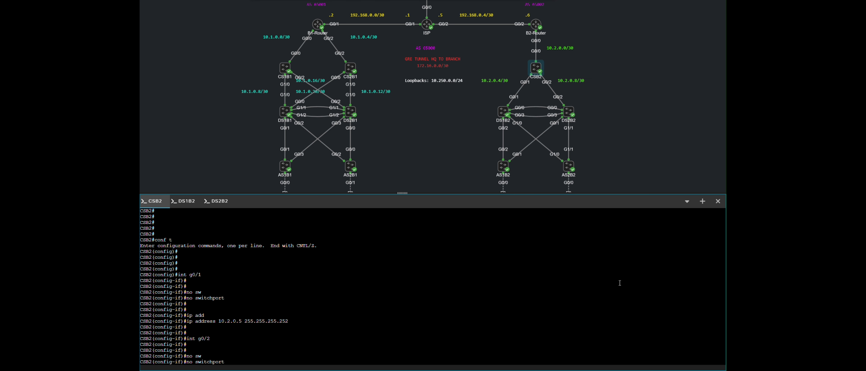
pyautogui.press('Return')
pyautogui.press('Return')
pyautogui.press('Return')
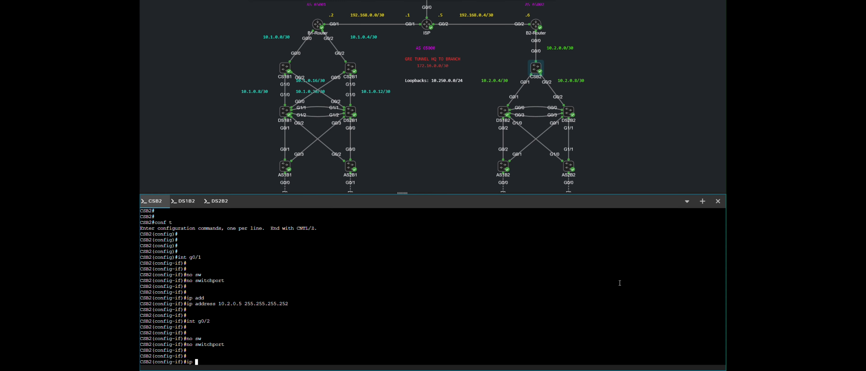
# - Assign 10.2.0.9 with mask 255.255.255.252 to CSB2's interface g0/2 and leave configuration mode
pyautogui.write('ip add')
pyautogui.press('Tab')
pyautogui.write('10.2.0.9')
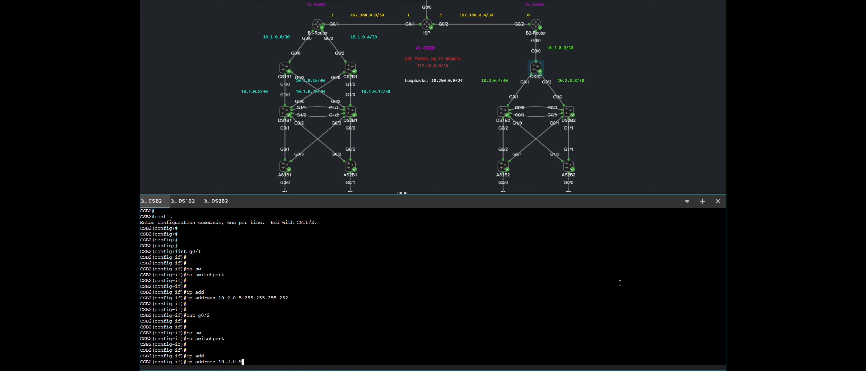
pyautogui.write(' 255.255.255.252')
pyautogui.press('Return')
pyautogui.press('Return')
pyautogui.press('Return')
pyautogui.press('Return')
pyautogui.hotkey('ctrl', 'z')
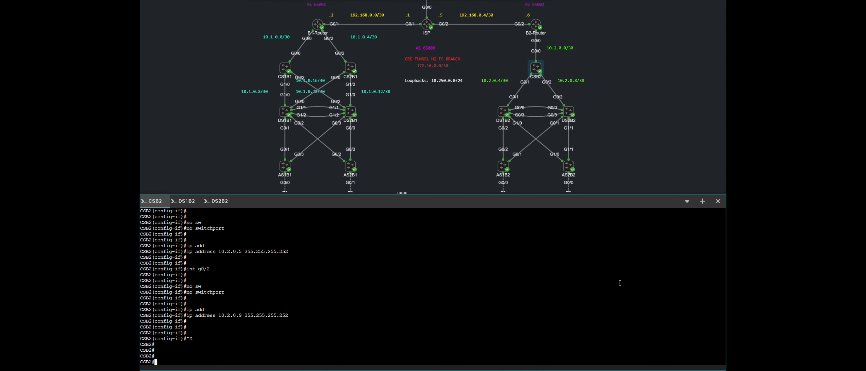
pyautogui.press('Return')
pyautogui.press('Return')
pyautogui.press('Return')
pyautogui.press('Return')
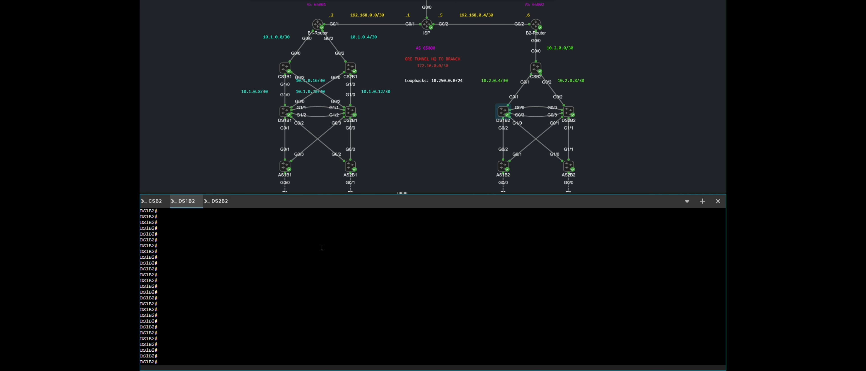
# - On the DS1B2 console, enter configuration mode and make interface g0/1 a routed port with no switchport
pyautogui.write('conf t')
pyautogui.press('Return')
pyautogui.press('Return')
pyautogui.press('Return')
pyautogui.press('Return')
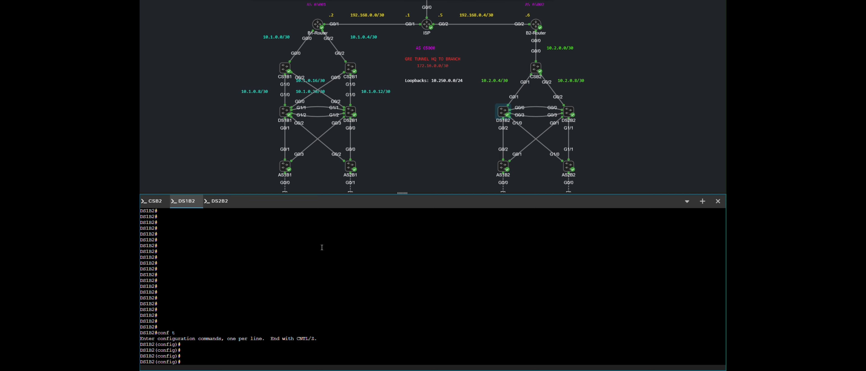
pyautogui.write('int g0/1')
pyautogui.press('Return')
pyautogui.press('Return')
pyautogui.press('Return')
pyautogui.write('no sw')
pyautogui.press('Tab')
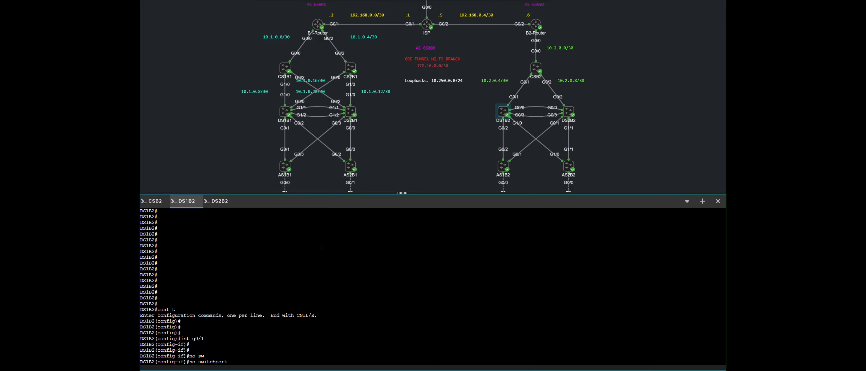
pyautogui.press('Return')
pyautogui.press('Return')
pyautogui.press('Return')
# - Assign 10.2.0.6 with mask 255.255.255.252 to DS1B2's interface g0/1 and leave configuration mode
pyautogui.write('ip add')
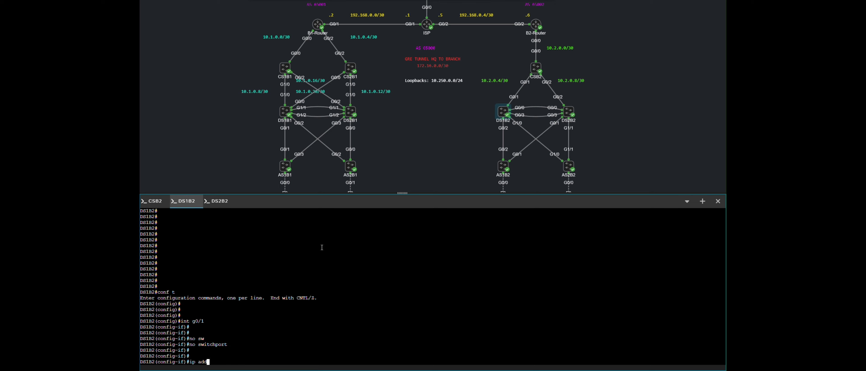
pyautogui.press('Tab')
pyautogui.write('10.2.0.')
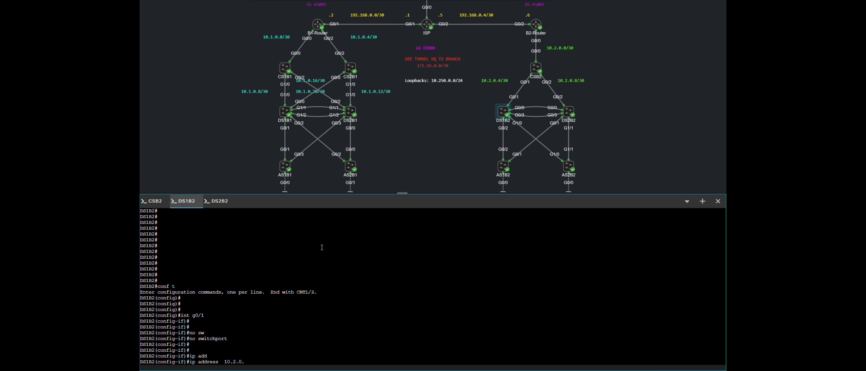
pyautogui.write('6 255.255.255.252')
pyautogui.press('Return')
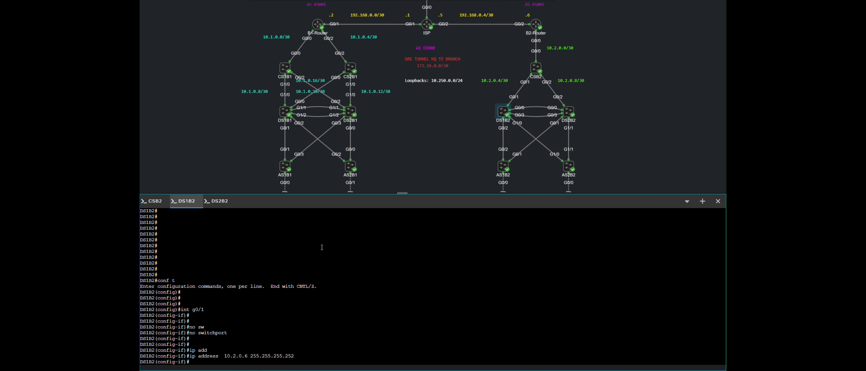
pyautogui.hotkey('ctrl', 'z')
pyautogui.press('Return')
pyautogui.press('Return')
pyautogui.press('Return')
pyautogui.press('Return')
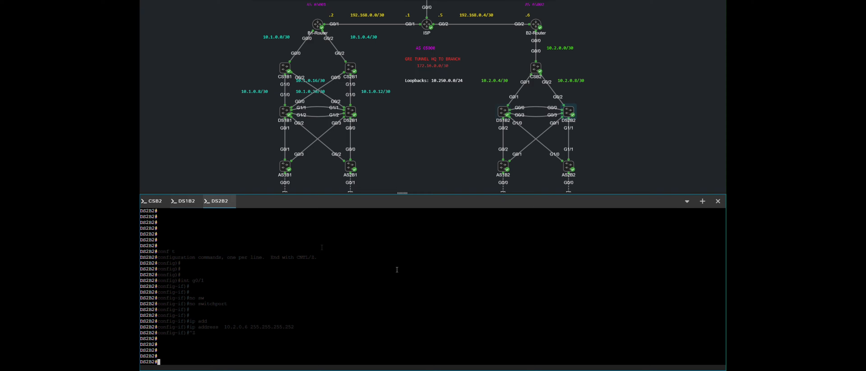
# - On the DS2B2 console, enter configuration mode and make interface g0/2 a routed port with no switchport
pyautogui.write('c')
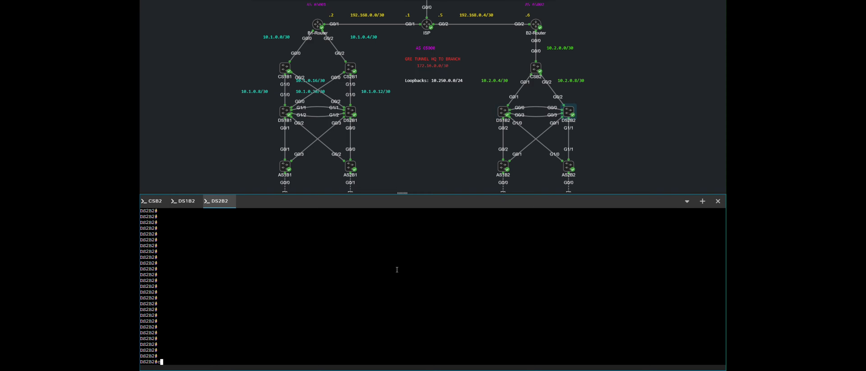
pyautogui.write('onf t')
pyautogui.press('Return')
pyautogui.press('Return')
pyautogui.write('ig)#i')
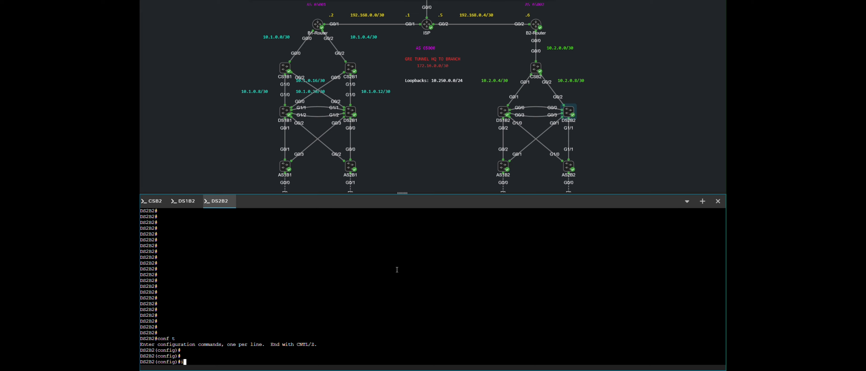
pyautogui.write('nt g0/2')
pyautogui.press('Return')
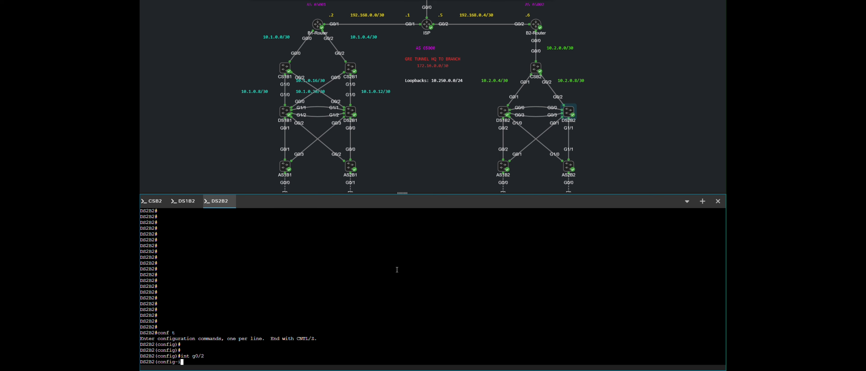
pyautogui.press('Return')
pyautogui.write('no sw')
pyautogui.press('Tab')
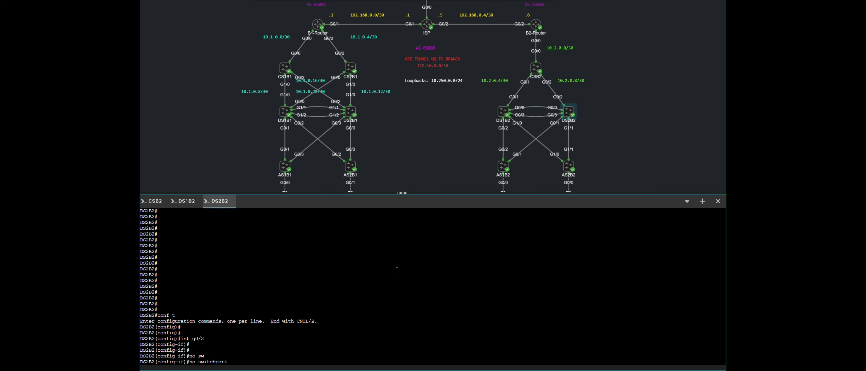
pyautogui.press('Return')
pyautogui.press('Return')
pyautogui.press('Return')
# - Assign 10.2.0.10 with mask 255.255.255.252 to DS2B2's interface g0/2 and leave configuration mode
pyautogui.write('ip add ')
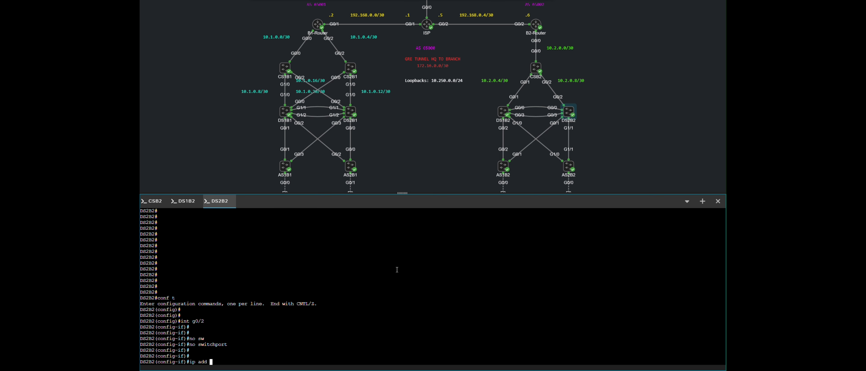
pyautogui.write('10.2.0.10 255.255.255.252')
pyautogui.press('Return')
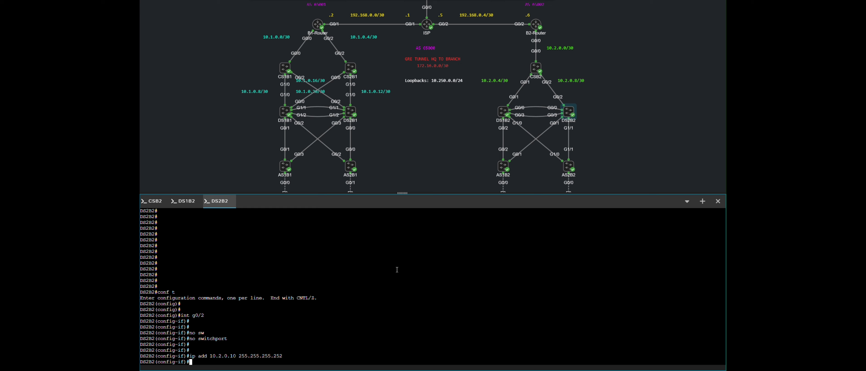
pyautogui.press('Return')
pyautogui.press('Return')
pyautogui.press('Return')
pyautogui.hotkey('ctrl', 'z')
pyautogui.press('Return')
pyautogui.press('Return')
pyautogui.press('Return')
pyautogui.press('Return')
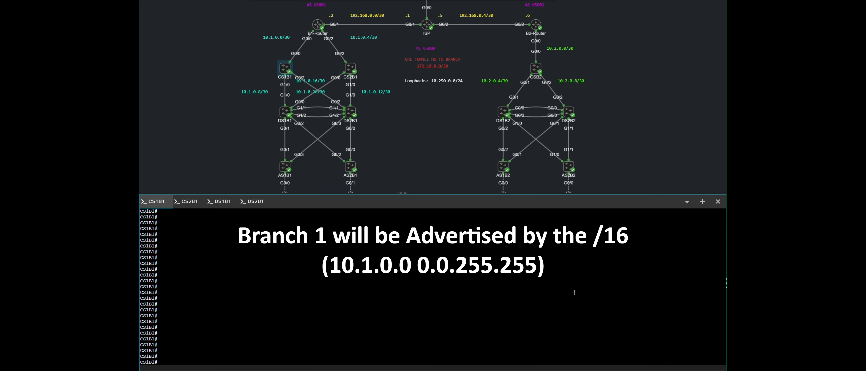
# - On the CS1B1 console, enter configuration mode and start the named EIGRP process BRANCH-1
pyautogui.write('conf t')
pyautogui.press('Return')
pyautogui.press('Return')
pyautogui.press('Return')
pyautogui.press('Return')
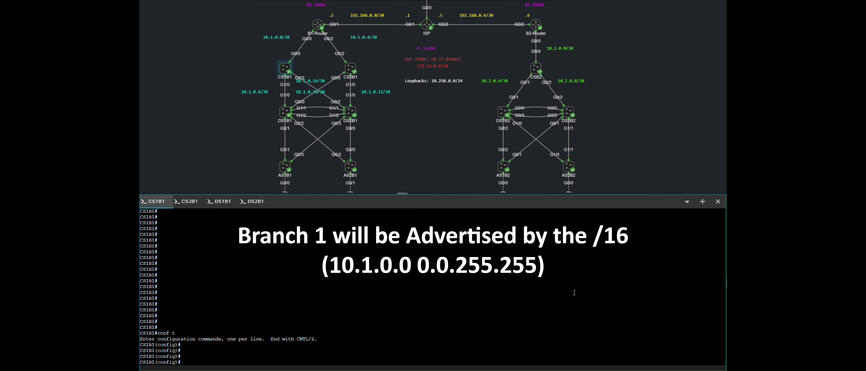
pyautogui.write('router ei')
pyautogui.press('Tab')
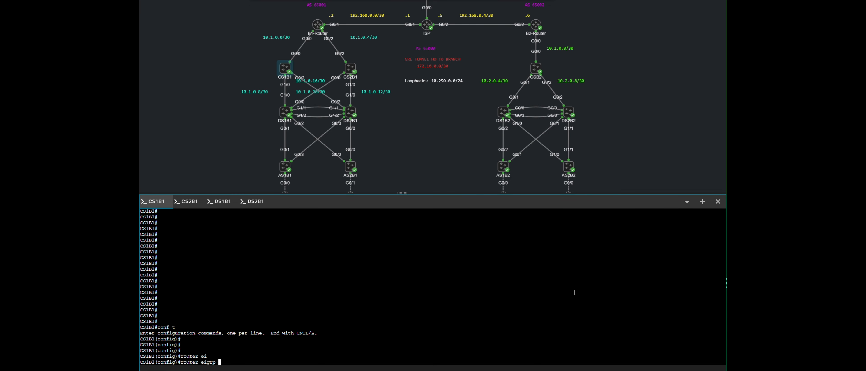
pyautogui.write('BRANCH-1')
pyautogui.press('Return')
pyautogui.press('Return')
pyautogui.press('Return')
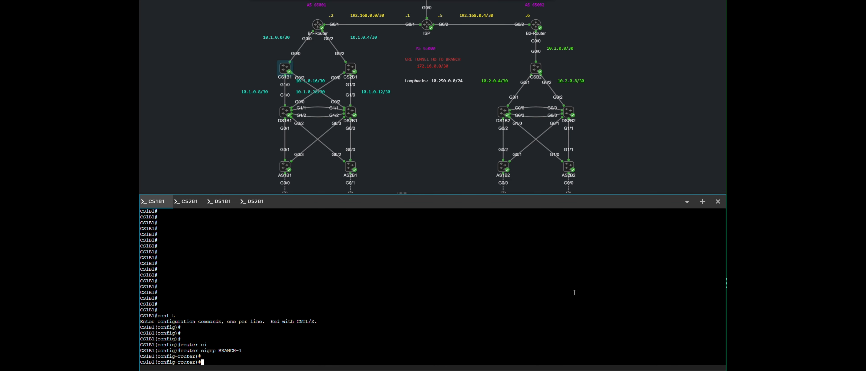
# - Create the IPv4 unicast address family with autonomous system 1 under CS1B1's EIGRP process BRANCH-1
pyautogui.write('add')
pyautogui.press('Tab')
pyautogui.write('ip')
pyautogui.press('Tab')
pyautogui.write('v')
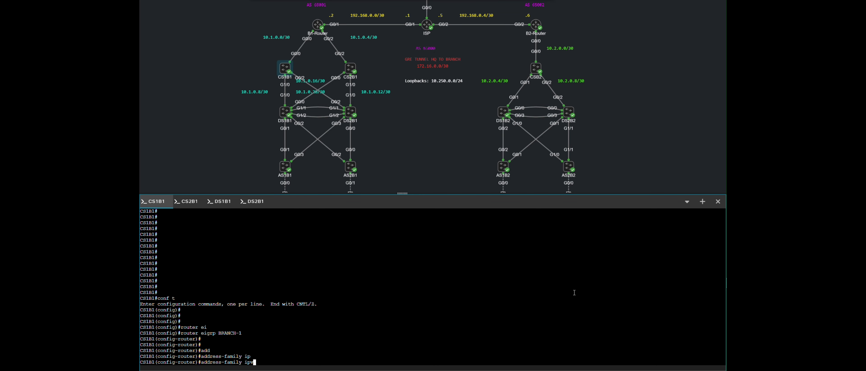
pyautogui.write('4 un')
pyautogui.press('Tab')
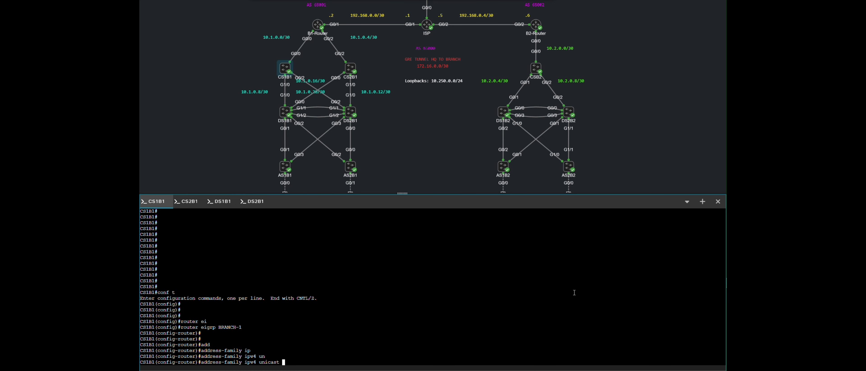
pyautogui.write('au')
pyautogui.press('Tab')
pyautogui.write('1')
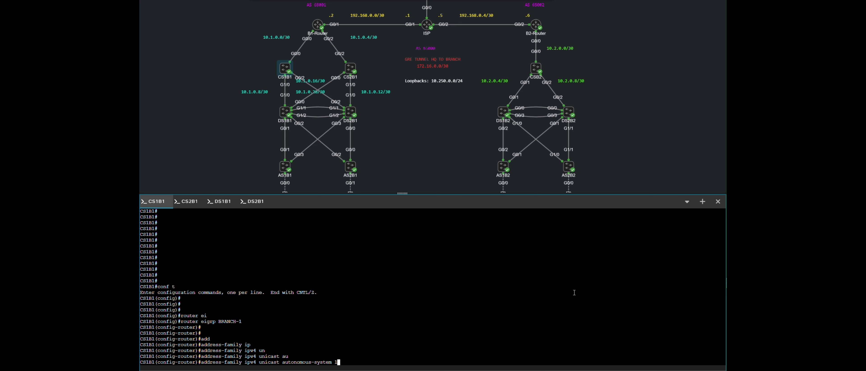
pyautogui.press('Return')
pyautogui.press('Return')
# - Set CS1B1's default EIGRP af-interface to passive-interface and return to address-family configuration
pyautogui.write('af)#')
pyautogui.press('Tab')
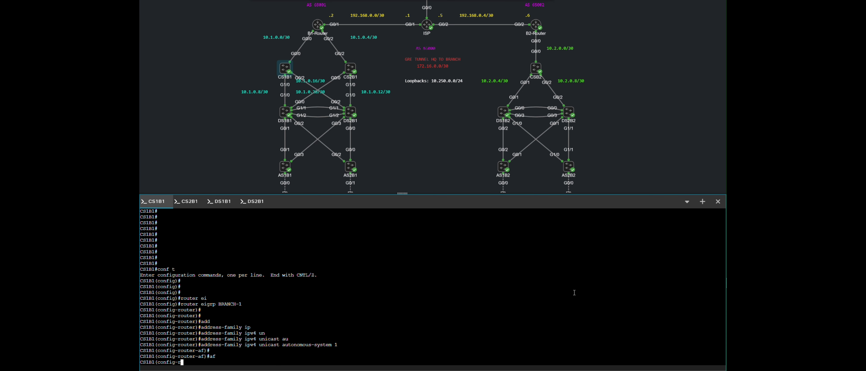
pyautogui.write('de')
pyautogui.press('Tab')
pyautogui.press('Return')
pyautogui.write('p')
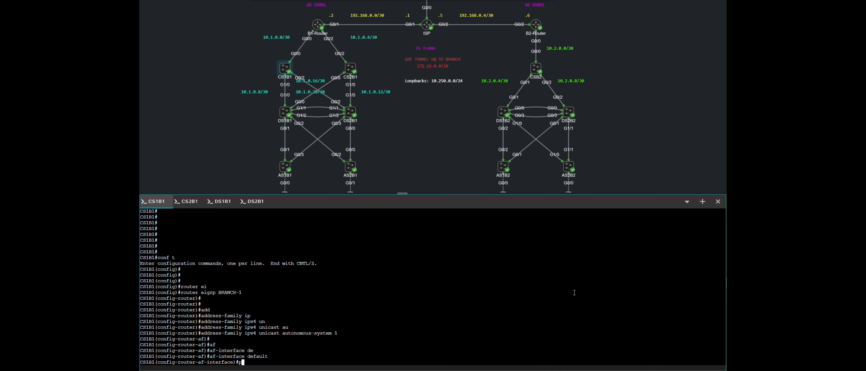
pyautogui.write('as')
pyautogui.press('Tab')
pyautogui.write('in')
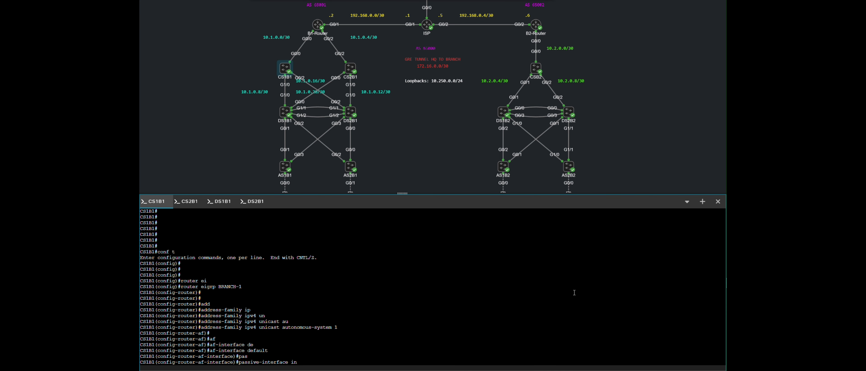
pyautogui.press('BackSpace')
pyautogui.press('BackSpace')
pyautogui.press('Return')
pyautogui.write('exit')
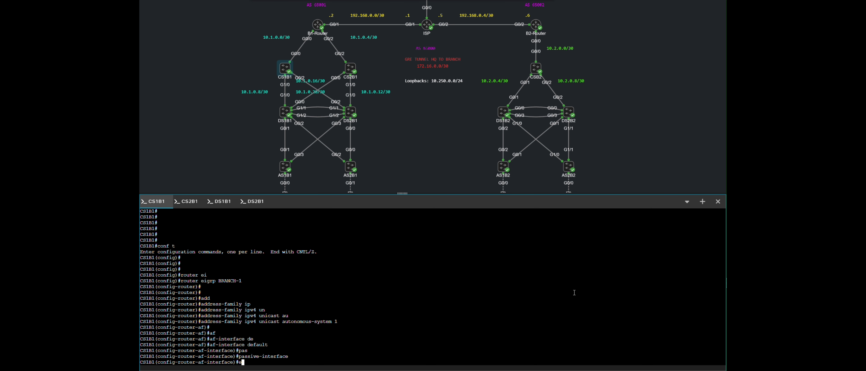
pyautogui.press('Return')
pyautogui.press('Return')
pyautogui.press('Return')
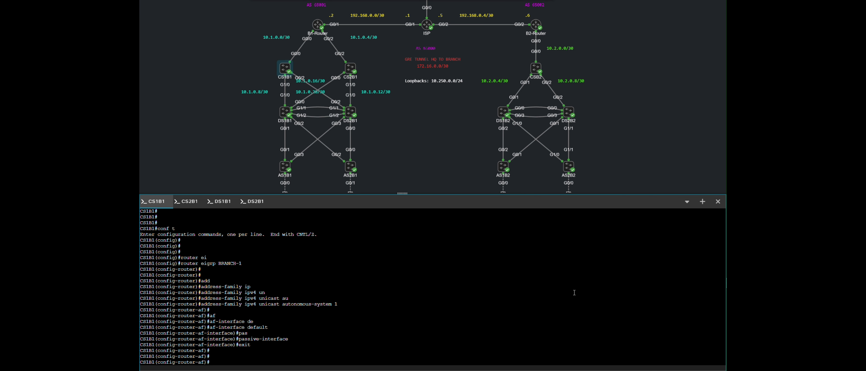
# - Disable passive-interface on CS1B1's EIGRP af-interface g1/0 and return to address-family configuration
pyautogui.write('af')
pyautogui.press('Tab')
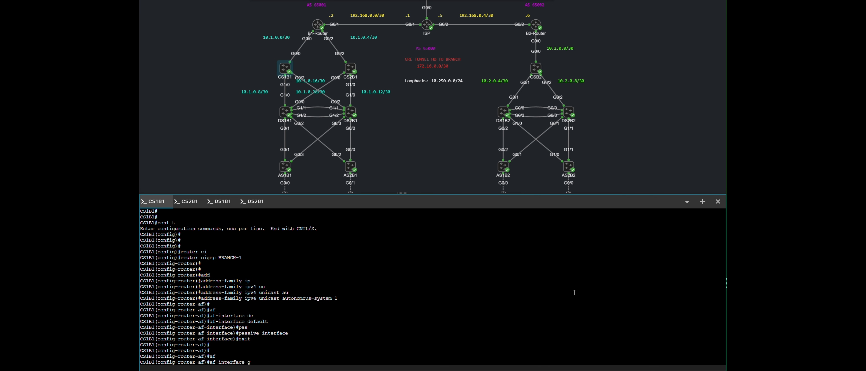
pyautogui.write('g1/0')
pyautogui.press('Return')
pyautogui.write('n')
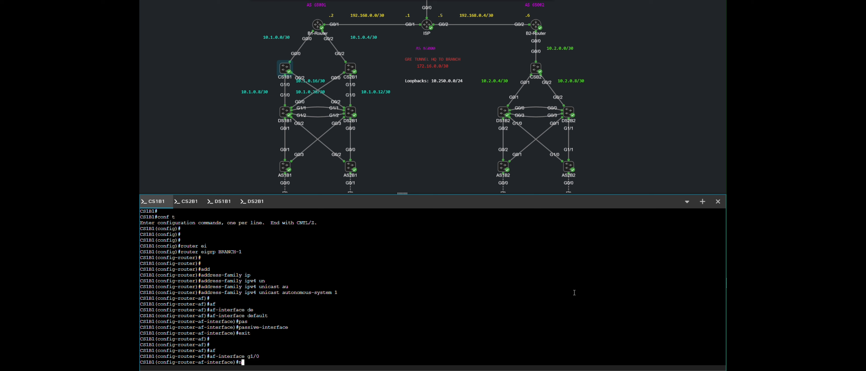
pyautogui.write('o pas')
pyautogui.press('Tab')
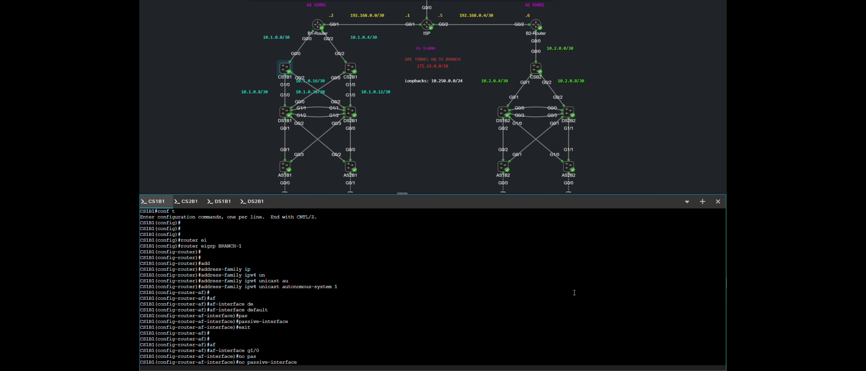
pyautogui.press('Return')
pyautogui.write('exit')
pyautogui.press('Return')
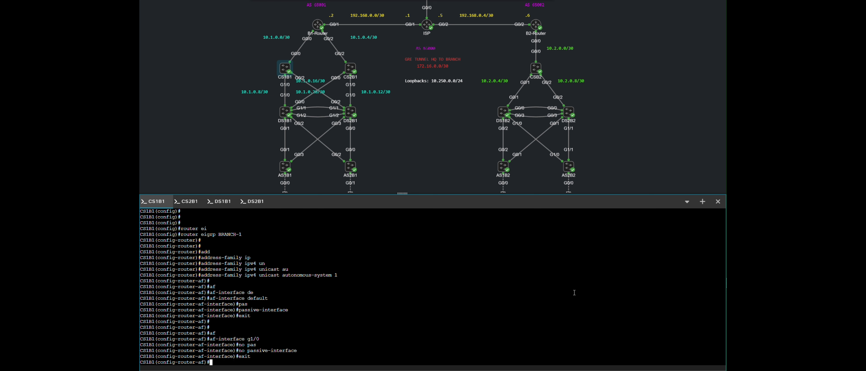
pyautogui.press('Return')
# - Disable passive-interface on CS1B1's EIGRP af-interface g0/2 and return to address-family configuration
pyautogui.write('af')
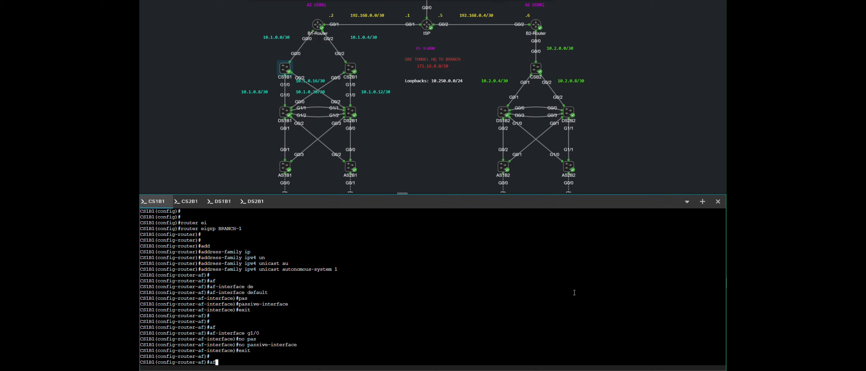
pyautogui.press('Tab')
pyautogui.write('g0/2')
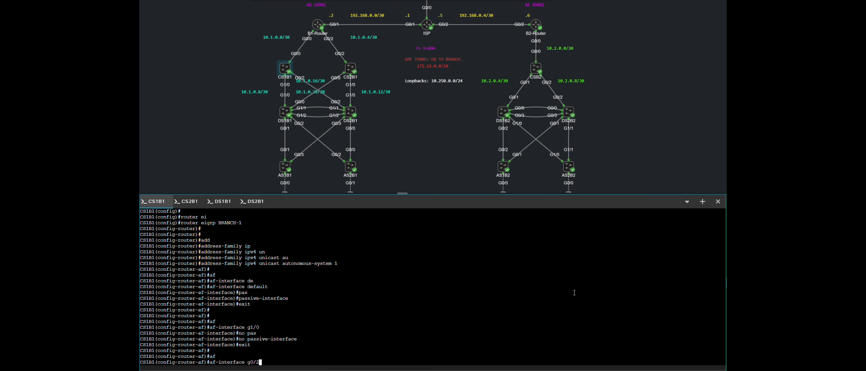
pyautogui.press('Return')
pyautogui.write('no pas')
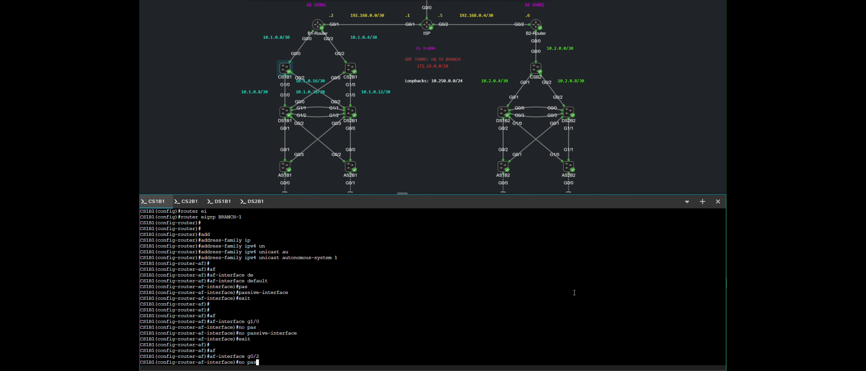
pyautogui.press('Tab')
pyautogui.press('Return')
pyautogui.write('exit')
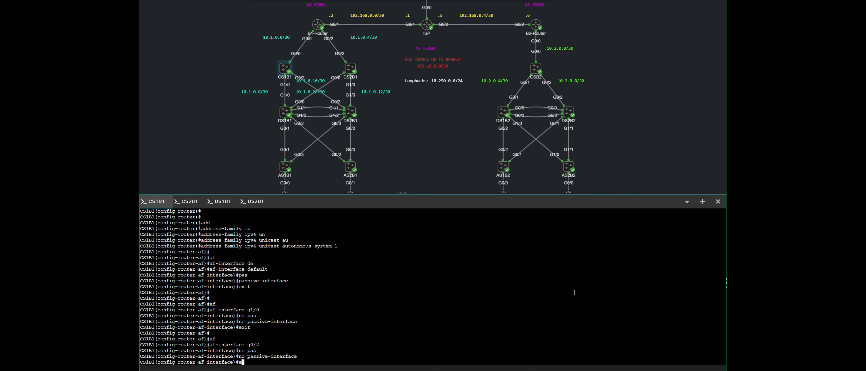
pyautogui.press('Return')
pyautogui.press('Return')
# - Advertise network 10.1.0.0 with wildcard 0.0.255.255 in CS1B1's EIGRP address family and leave configuration mode
pyautogui.write('net')
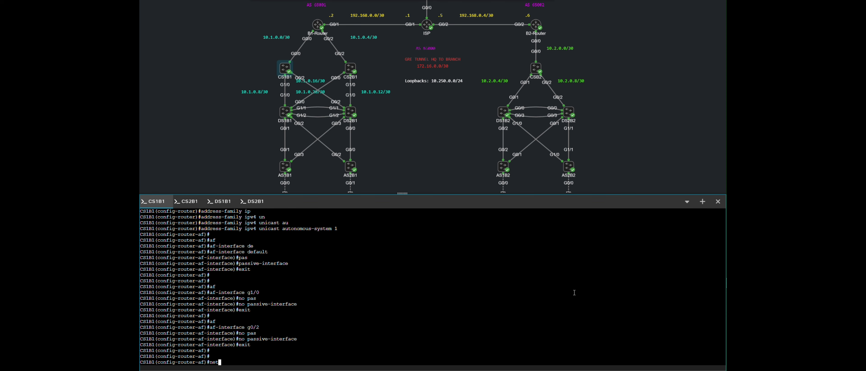
pyautogui.press('Tab')
pyautogui.write('10.1.0.0 0.0')
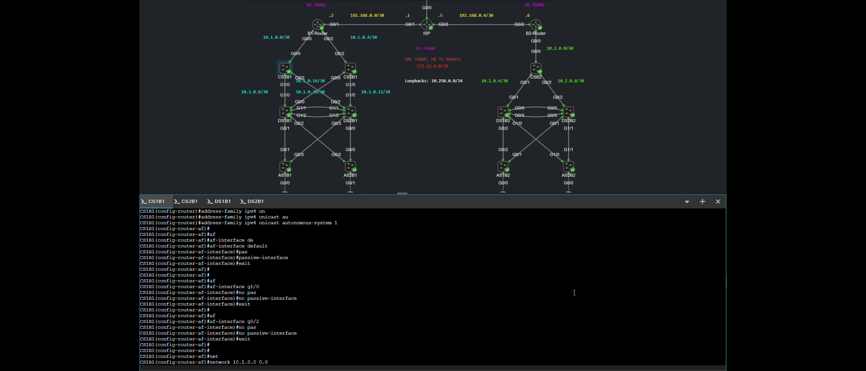
pyautogui.write('.255.255')
pyautogui.press('Return')
pyautogui.hotkey('ctrl', 'z')
pyautogui.press('Return')
pyautogui.press('Return')
pyautogui.press('Return')
# - Show the EIGRP section of CS1B1's running configuration with sh run | s eigrp
pyautogui.write('s')
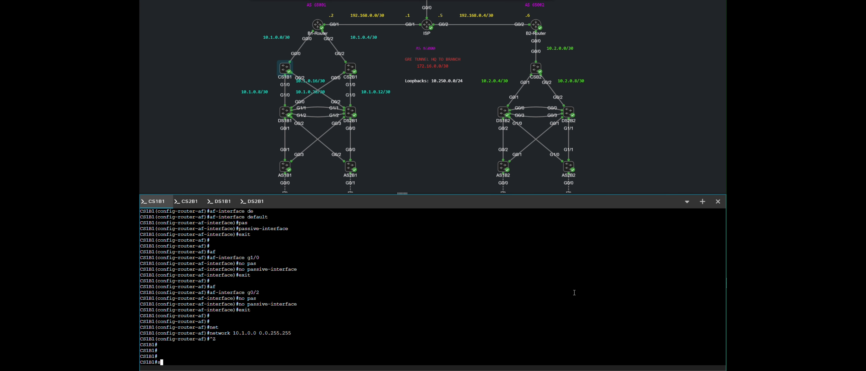
pyautogui.write('h run | s eigrp')
pyautogui.press('Return')
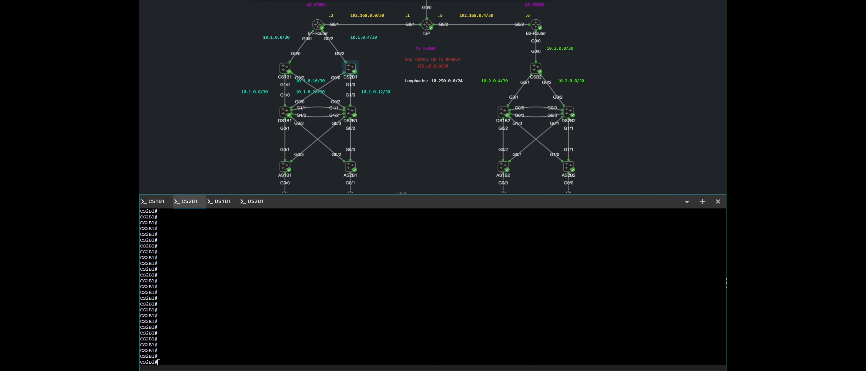
# - Paste the copied BRANCH-1 EIGRP configuration into the CS2B1 console and disable passive-interface on af-interface g0/0
pyautogui.rightClick(286, 337)
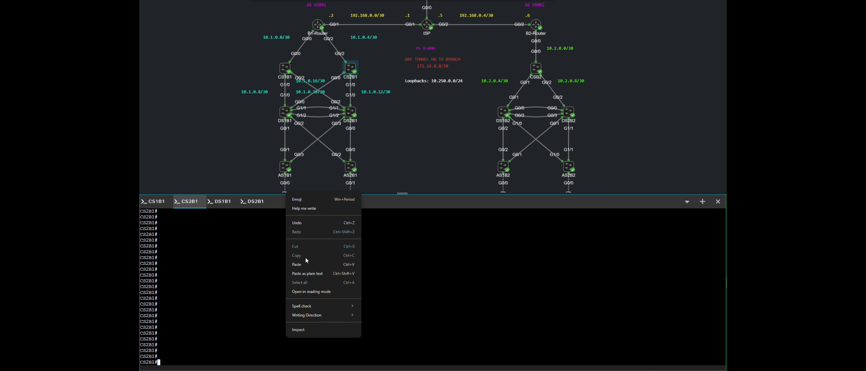
pyautogui.click(304, 263)
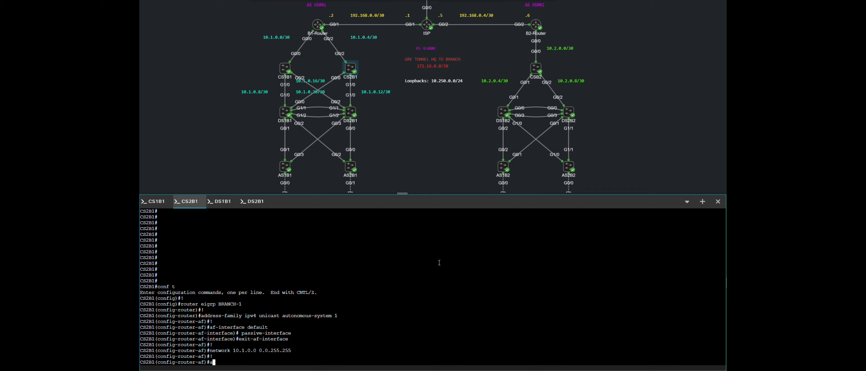
pyautogui.write('g0')
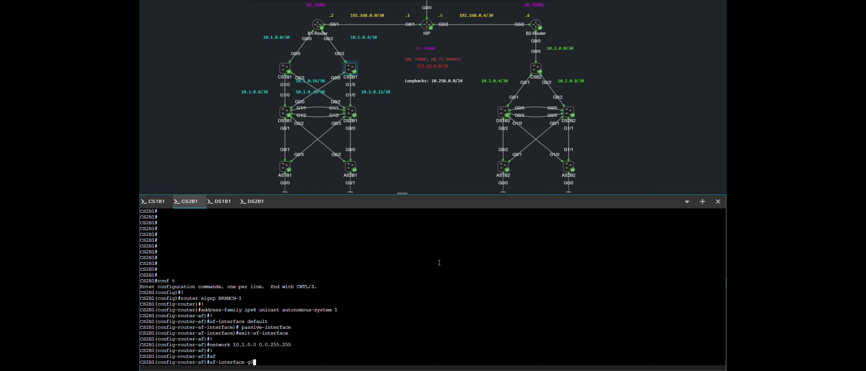
pyautogui.write('/0')
pyautogui.press('Return')
pyautogui.write('no ')
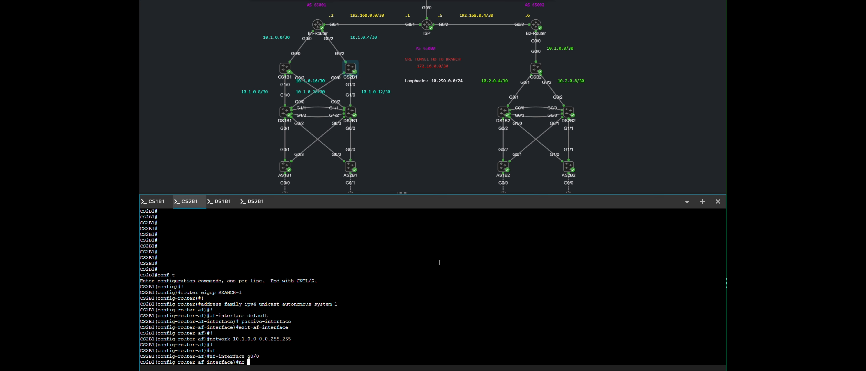
pyautogui.write('pas')
pyautogui.press('Tab')
pyautogui.press('Return')
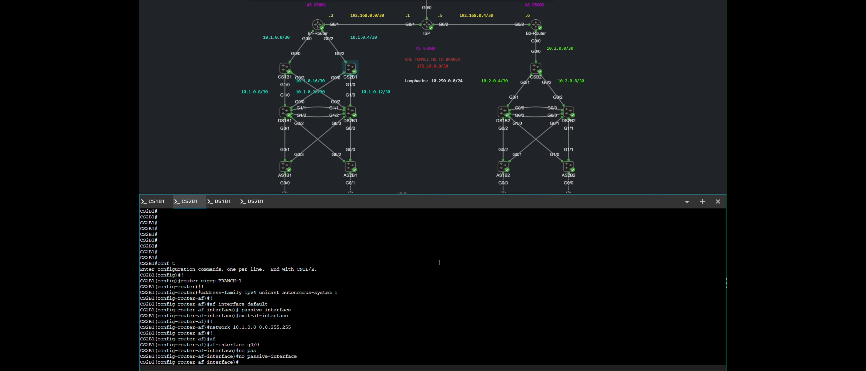
pyautogui.write('exit')
pyautogui.press('Return')
# - Disable passive-interface on CS2B1's EIGRP af-interface g1/0 and leave configuration mode
pyautogui.write('af)#af')
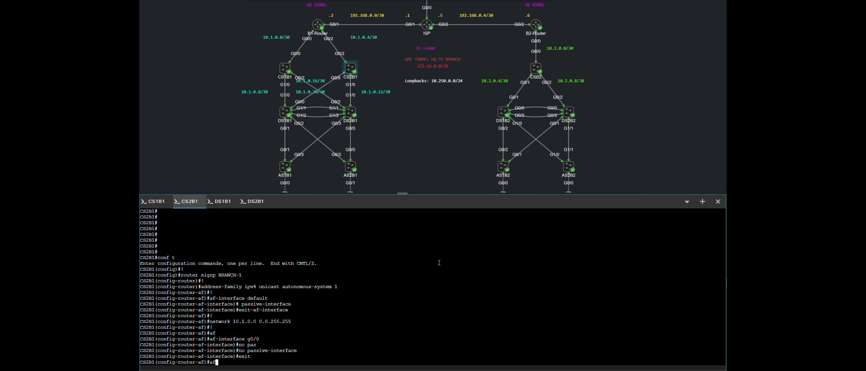
pyautogui.press('Tab')
pyautogui.write('g1/0')
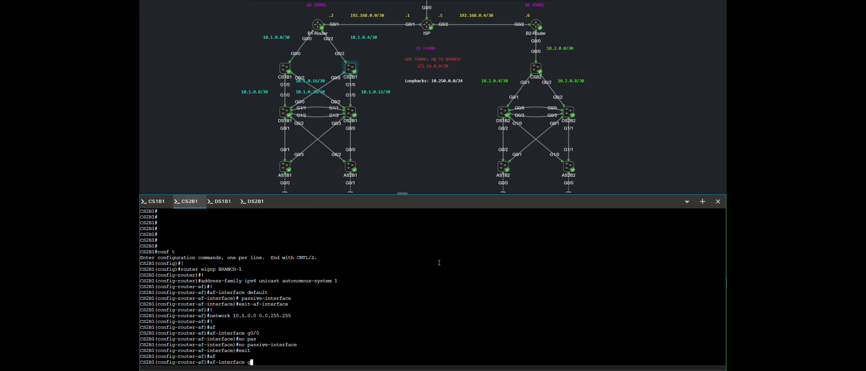
pyautogui.press('Return')
pyautogui.write('no pas')
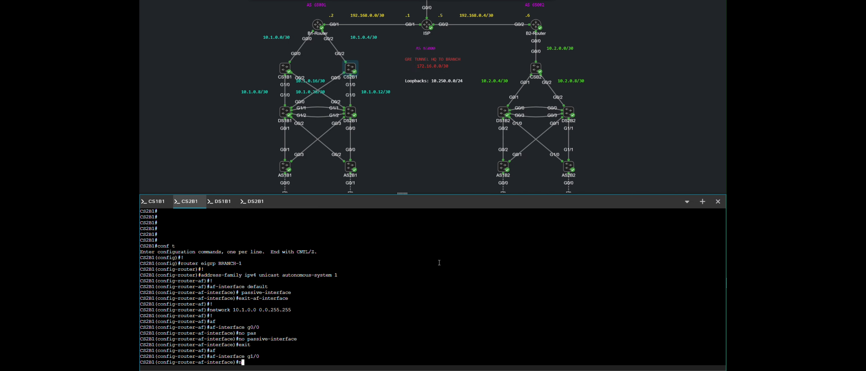
pyautogui.press('Tab')
pyautogui.press('Return')
pyautogui.press('Return')
pyautogui.hotkey('ctrl', 'z')
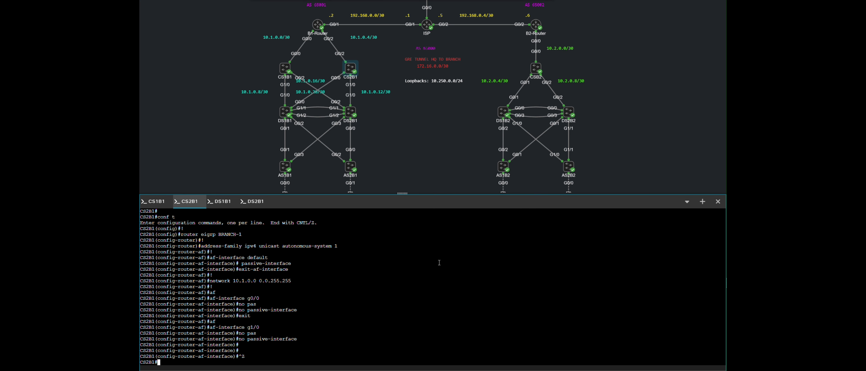
# - Show the EIGRP section of CS2B1's running configuration with sh run | s eigrp
pyautogui.press('Return')
pyautogui.press('Return')
pyautogui.write('sh run | s eigrp')
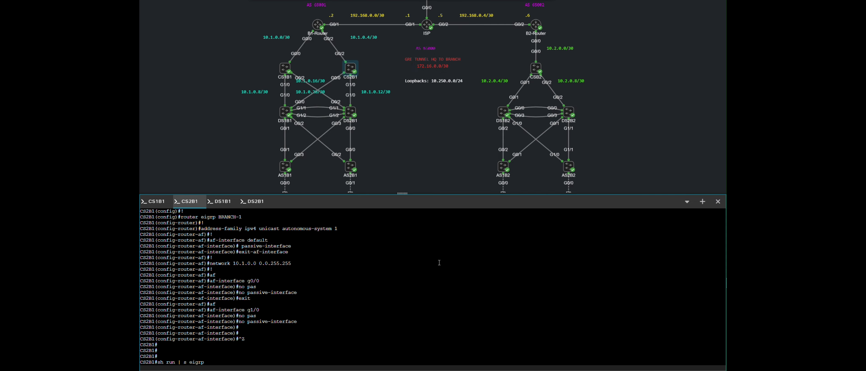
pyautogui.press('Return')
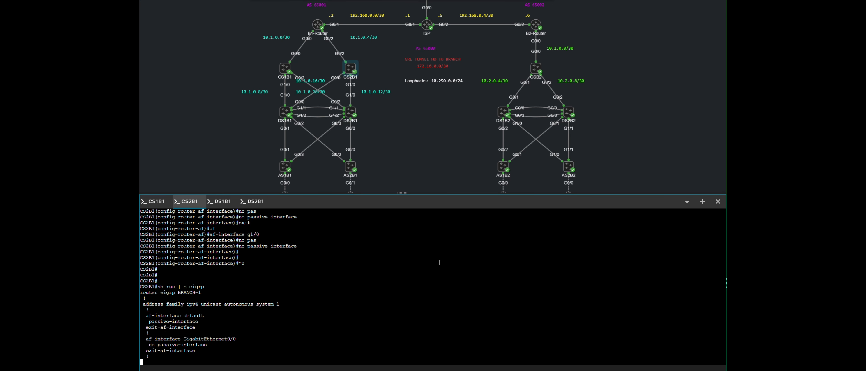
pyautogui.press('Return')
pyautogui.press('Return')
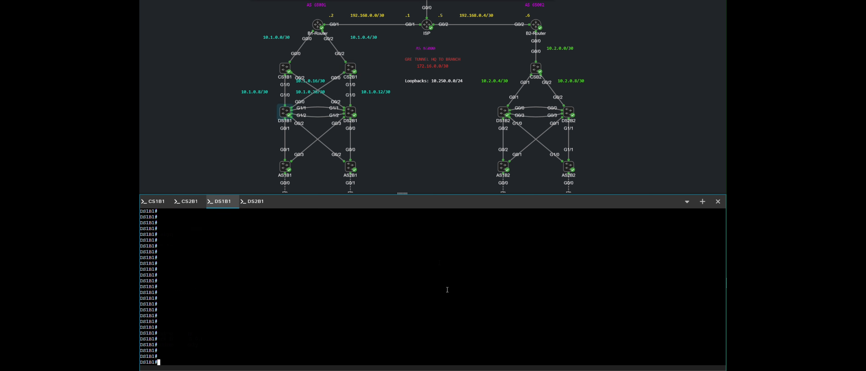
# - Enter configuration mode on DS1B1 and create the named EIGRP process BRANCH-1
pyautogui.write('conf t')
pyautogui.press('Return')
pyautogui.press('Return')
pyautogui.press('Return')
pyautogui.press('Return')
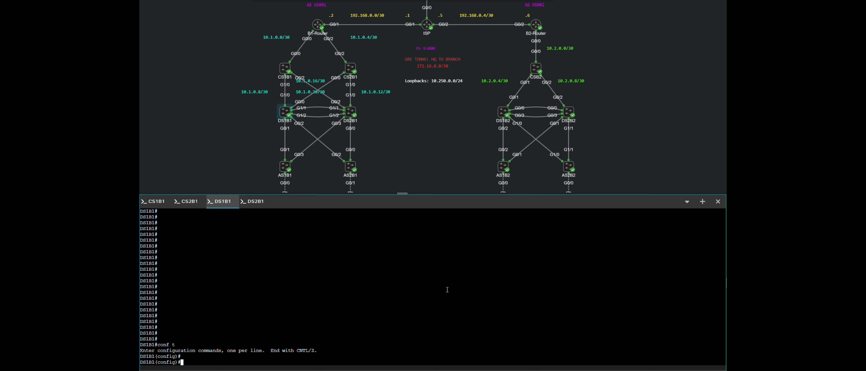
pyautogui.write('router')
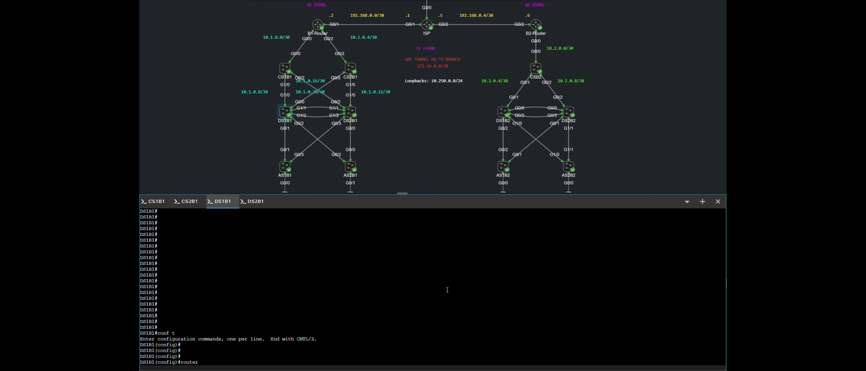
pyautogui.write(' ei')
pyautogui.press('Tab')
pyautogui.write('B')
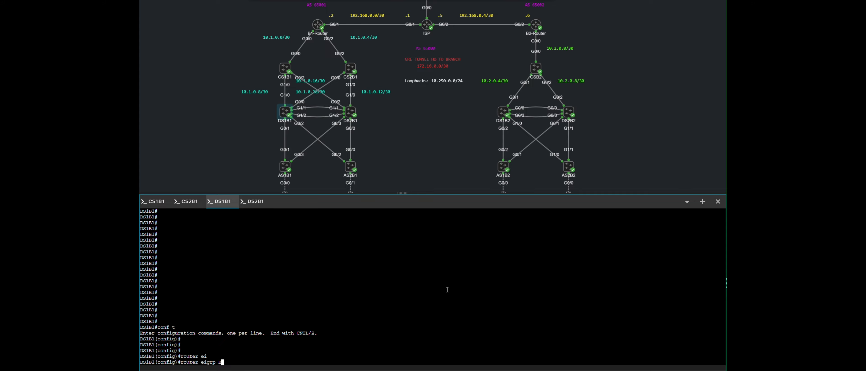
pyautogui.write('RANCH-1')
pyautogui.press('Return')
pyautogui.press('Return')
# - Add the IPv4 unicast address family with autonomous-system 1 to DS1B1's BRANCH-1 process
pyautogui.write('add')
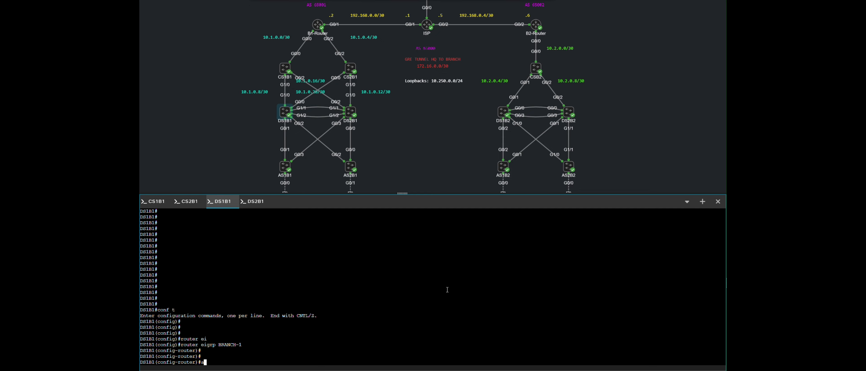
pyautogui.press('Tab')
pyautogui.write('ip')
pyautogui.press('Tab')
pyautogui.write('v4 un')
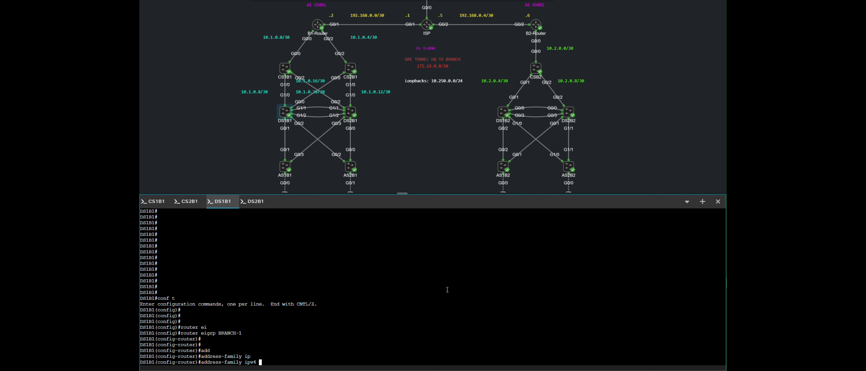
pyautogui.press('Tab')
pyautogui.write('au')
pyautogui.press('Tab')
pyautogui.write('1')
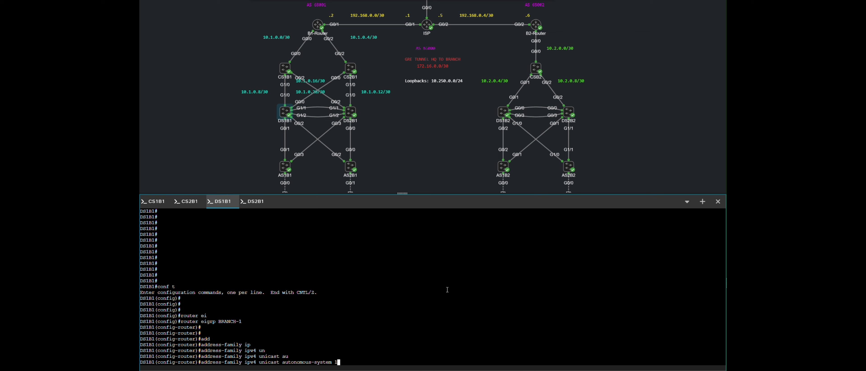
pyautogui.press('Return')
pyautogui.press('Return')
# - Make all of DS1B1's EIGRP interfaces passive through af-interface default
pyautogui.write('af')
pyautogui.press('Tab')
pyautogui.write('de')
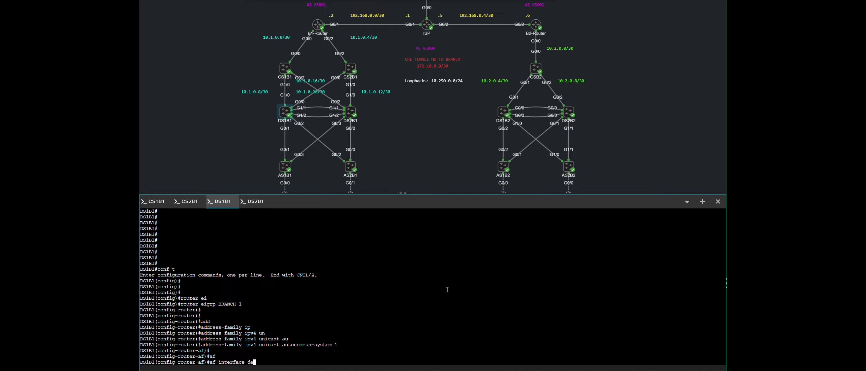
pyautogui.press('Tab')
pyautogui.press('Return')
pyautogui.write('pas')
pyautogui.press('Tab')
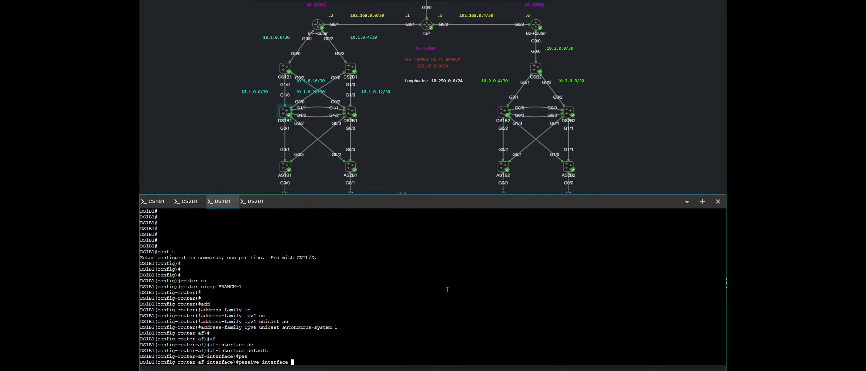
pyautogui.press('Return')
pyautogui.write('exit')
pyautogui.press('Return')
# - Disable passive-interface on DS1B1's EIGRP af-interface g1/0 and return to the address family
pyautogui.write('af)#af')
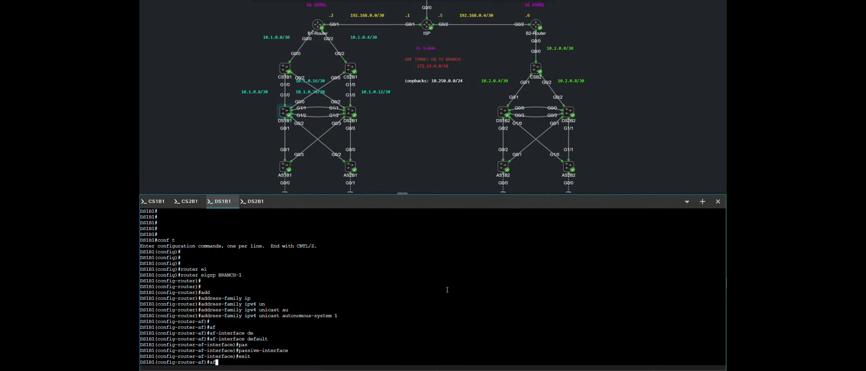
pyautogui.press('Tab')
pyautogui.write('g')
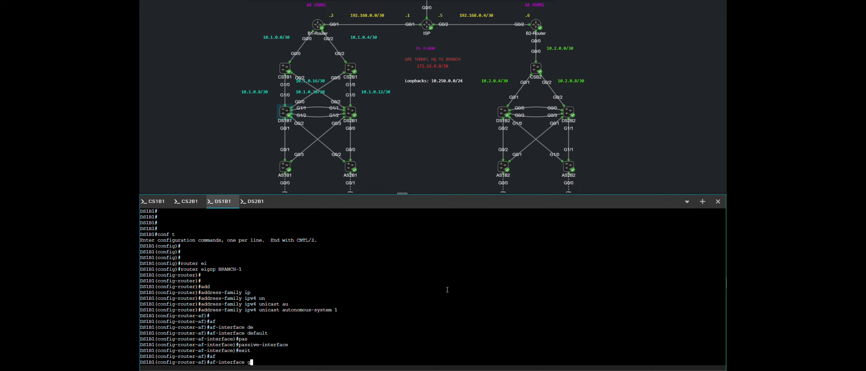
pyautogui.write('1/0')
pyautogui.press('Return')
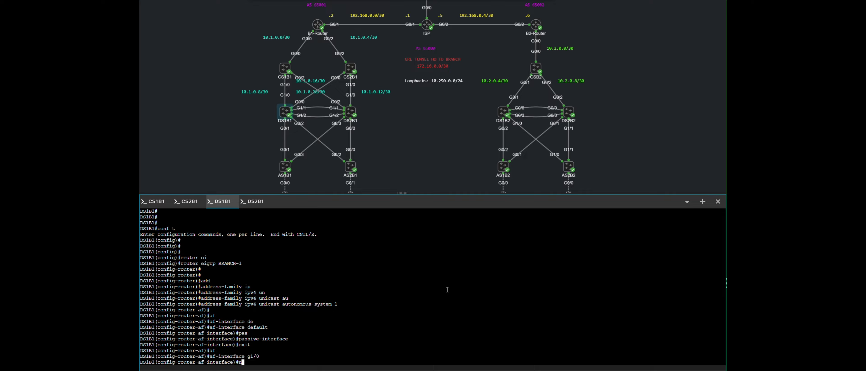
pyautogui.write('no pas')
pyautogui.press('Tab')
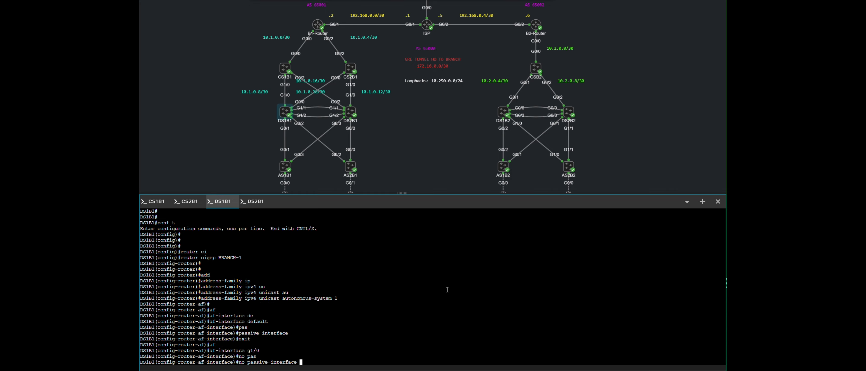
pyautogui.press('Return')
pyautogui.write('exit')
pyautogui.press('Return')
pyautogui.press('Return')
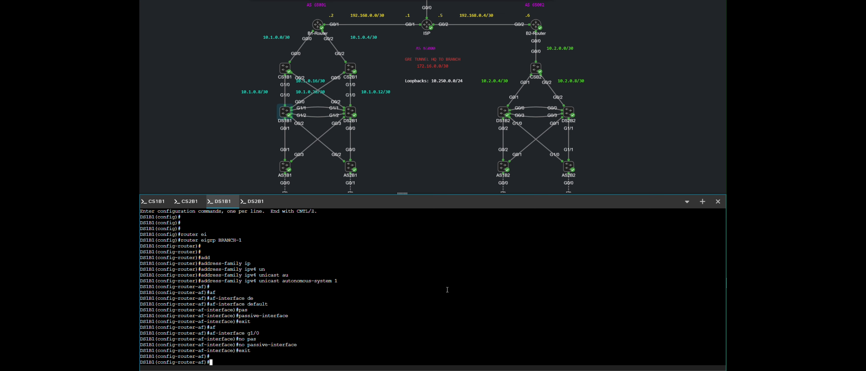
# - Disable passive-interface on DS1B1's EIGRP af-interface g0/0 and return to the address family
pyautogui.write('af')
pyautogui.press('Tab')
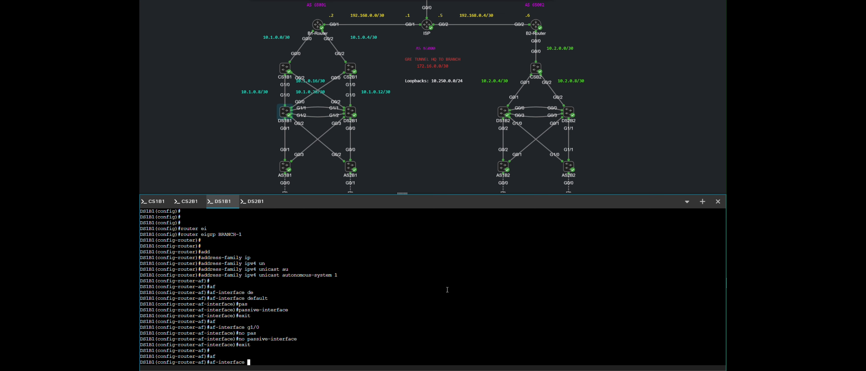
pyautogui.write('g0/0')
pyautogui.press('Return')
pyautogui.write('no pas')
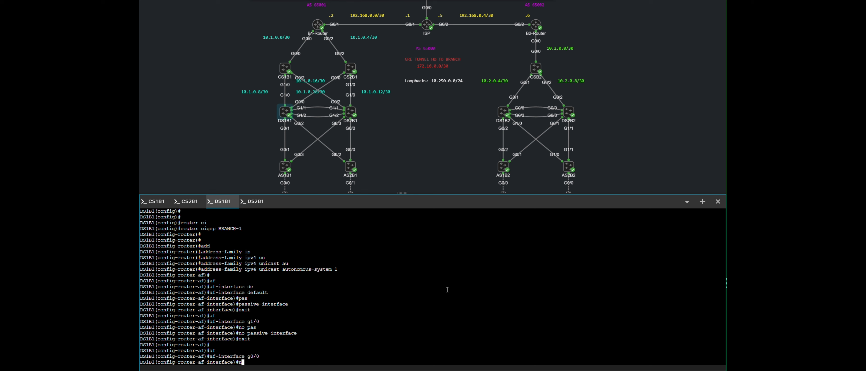
pyautogui.press('Tab')
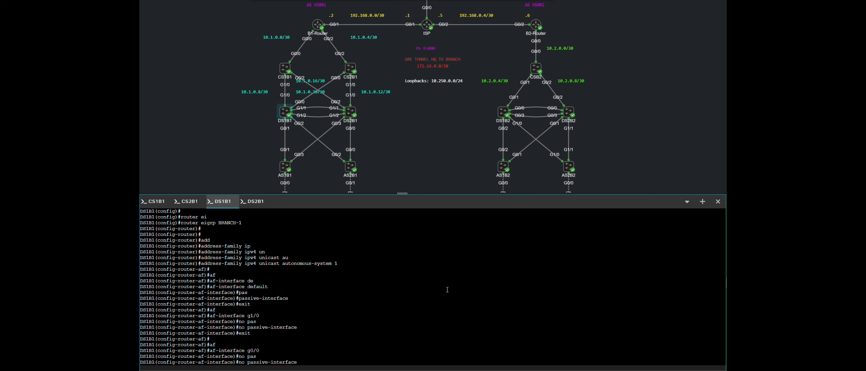
pyautogui.press('Return')
pyautogui.write('exit')
pyautogui.press('Return')
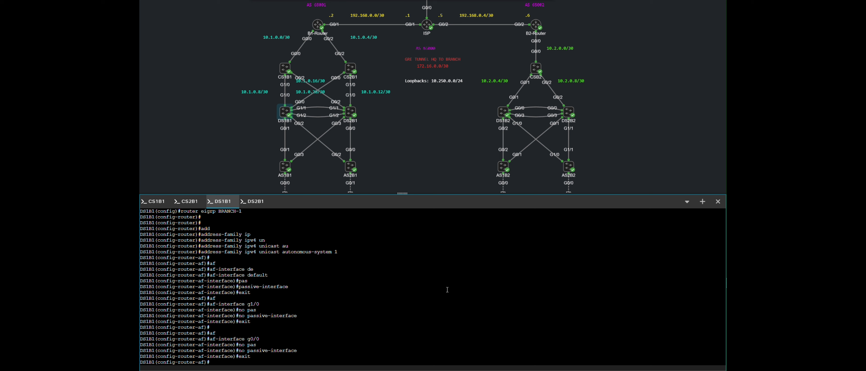
# - Set DS1B1's EIGRP topology base to redistribute connected routes and return to the address family
pyautogui.write('top')
pyautogui.press('Tab')
pyautogui.write('b')
pyautogui.press('Tab')
pyautogui.press('Return')
pyautogui.write('r')
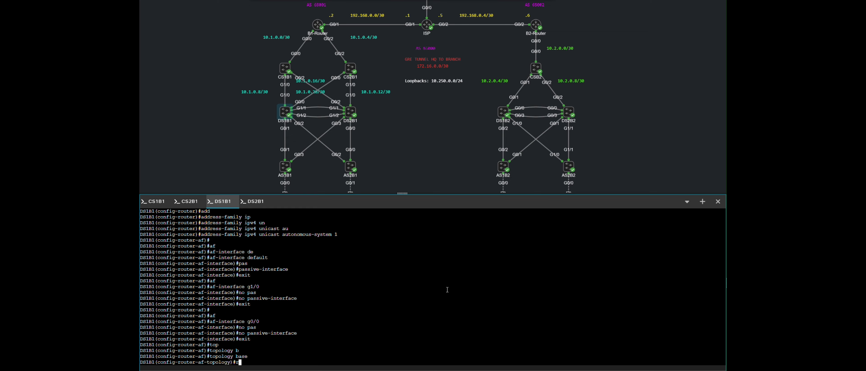
pyautogui.write('ed')
pyautogui.press('Tab')
pyautogui.write('con')
pyautogui.press('Tab')
pyautogui.press('Return')
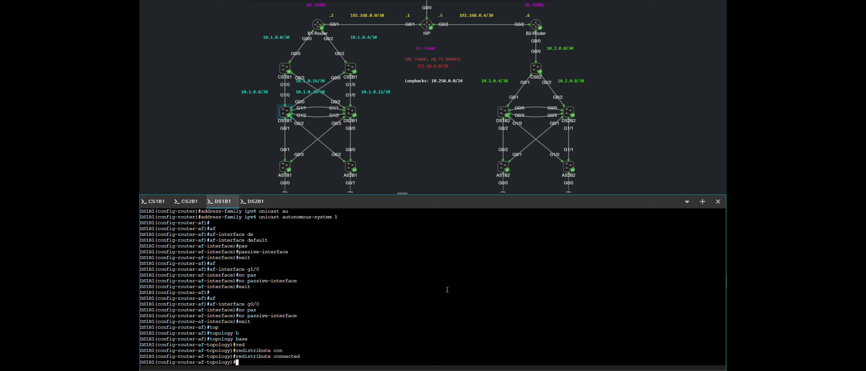
pyautogui.press('Return')
pyautogui.press('Return')
pyautogui.write('exit')
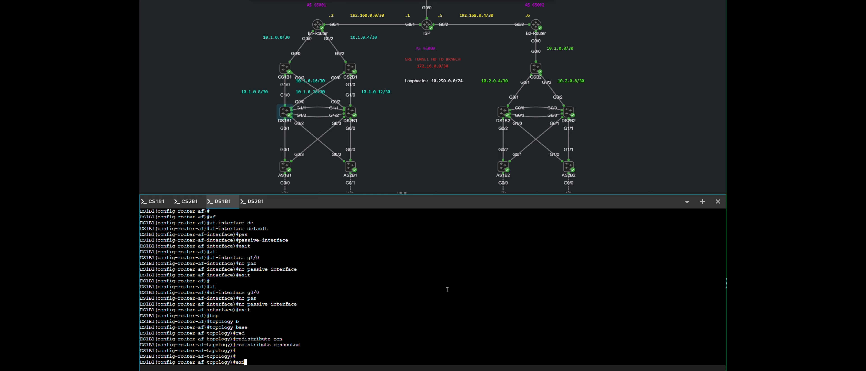
pyautogui.press('Return')
# - Advertise network 10.1.0.0 0.0.255.255 in DS1B1's EIGRP address family and leave configuration mode
pyautogui.write('net')
pyautogui.press('Tab')
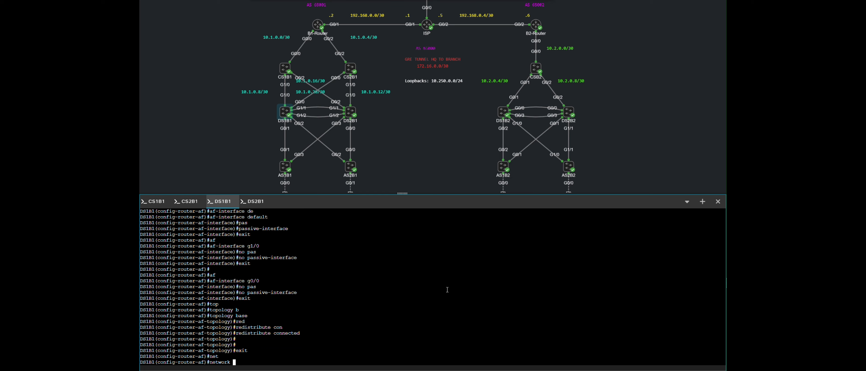
pyautogui.write('10.1.0.0 0.0.255.255')
pyautogui.press('Return')
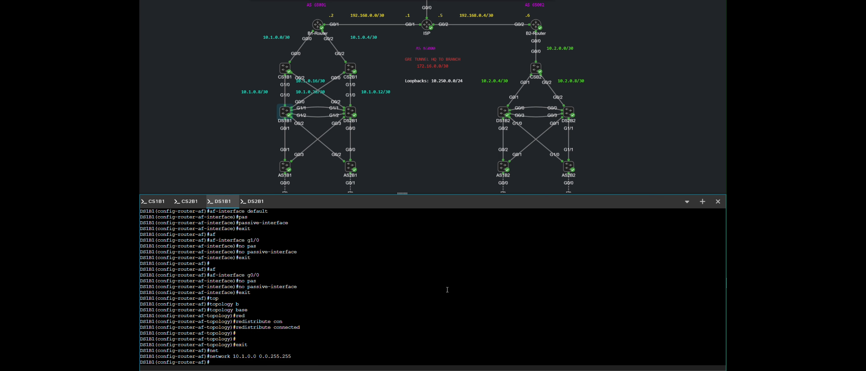
pyautogui.hotkey('ctrl', 'z')
pyautogui.press('Return')
pyautogui.press('Return')
pyautogui.press('Return')
# - Show the EIGRP section of DS1B1's running configuration with sh run | s eigrp
pyautogui.write('sh run')
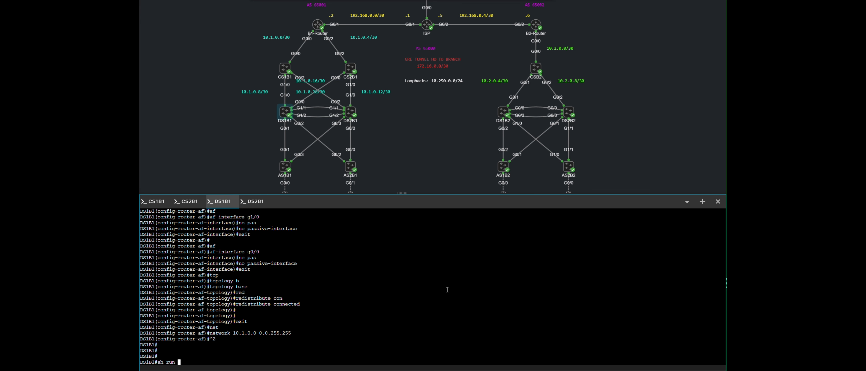
pyautogui.write(' | s eigrp')
pyautogui.press('Return')
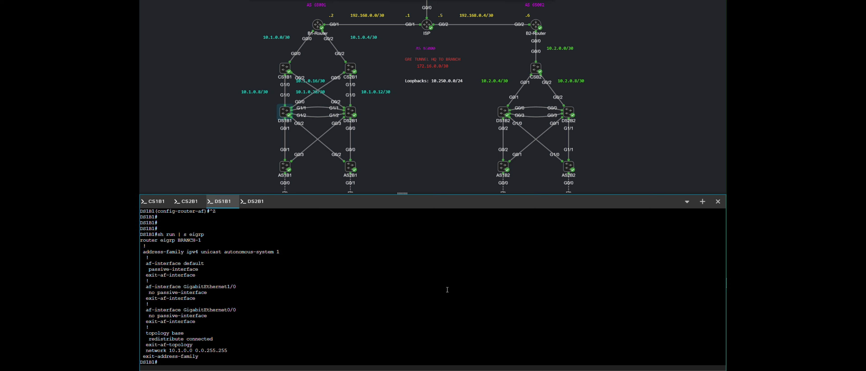
pyautogui.press('Return')
pyautogui.press('Return')
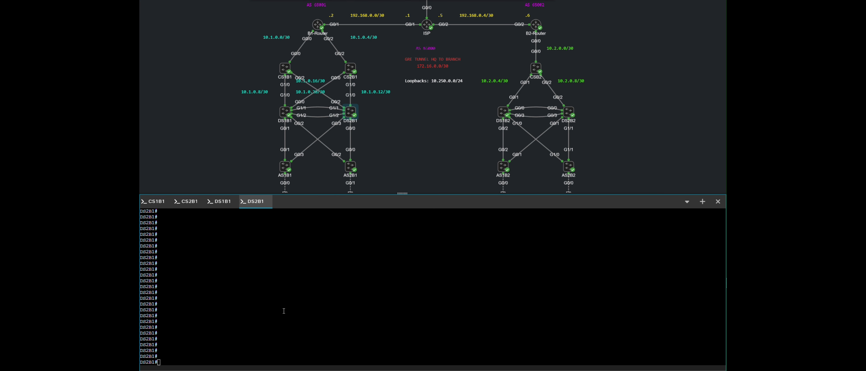
# - Paste the copied BRANCH-1 EIGRP configuration into the DS2B1 console and disable passive-interface on af-interface g0/2
pyautogui.rightClick(284, 310)
pyautogui.click(305, 236)
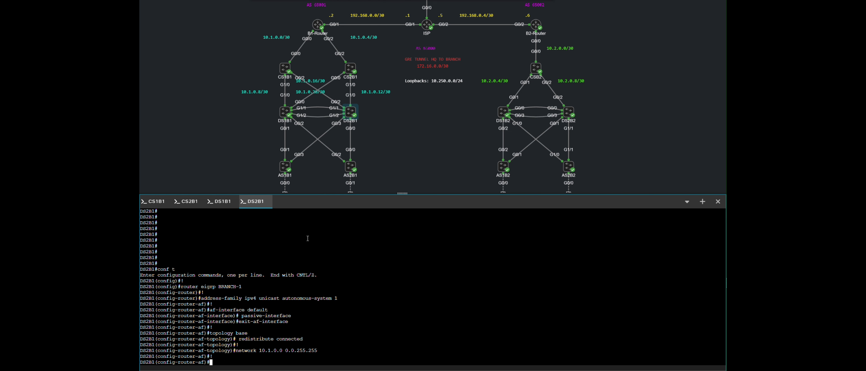
pyautogui.write('af')
pyautogui.press('Tab')
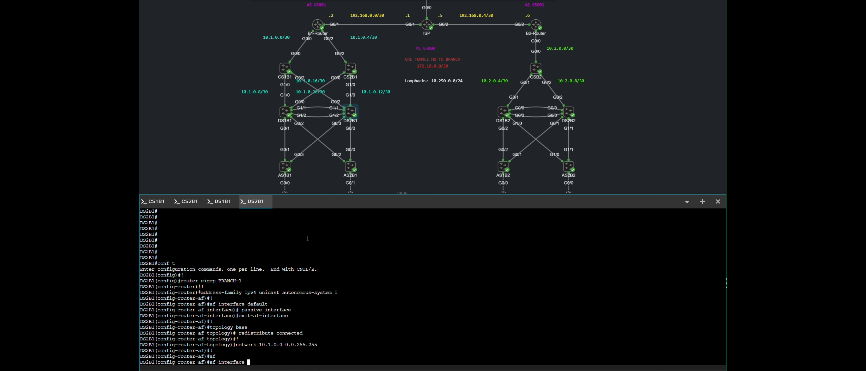
pyautogui.write('g0/2')
pyautogui.press('Return')
pyautogui.write('no pas')
pyautogui.press('Tab')
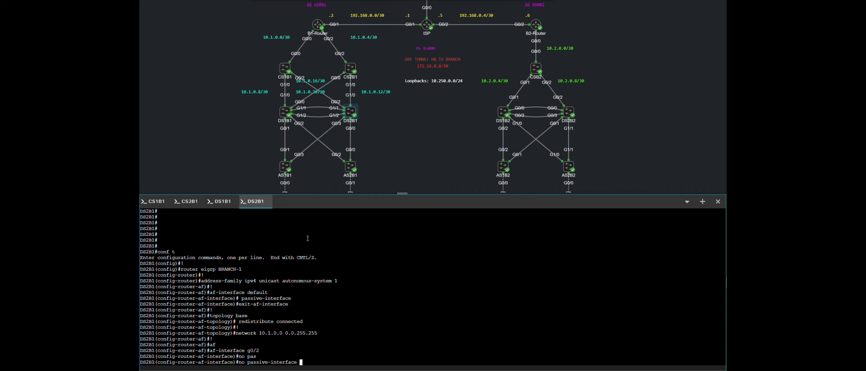
pyautogui.press('Return')
pyautogui.write('exit')
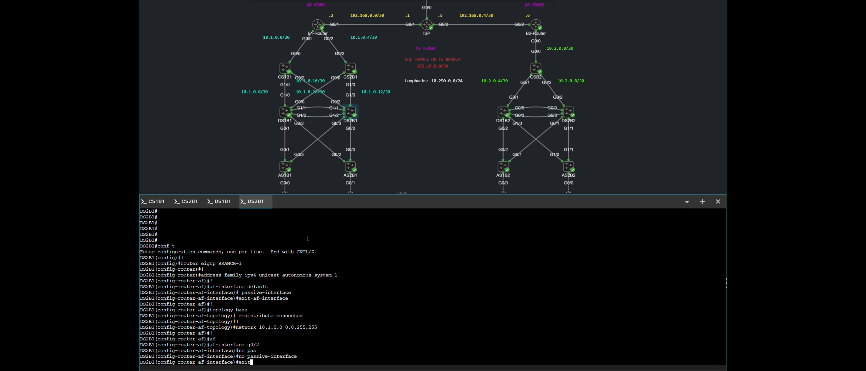
pyautogui.press('Return')
# - Disable passive-interface on DS2B1's EIGRP af-interface g1/0 and leave configuration mode
pyautogui.write('af)#a')
pyautogui.press('Tab')
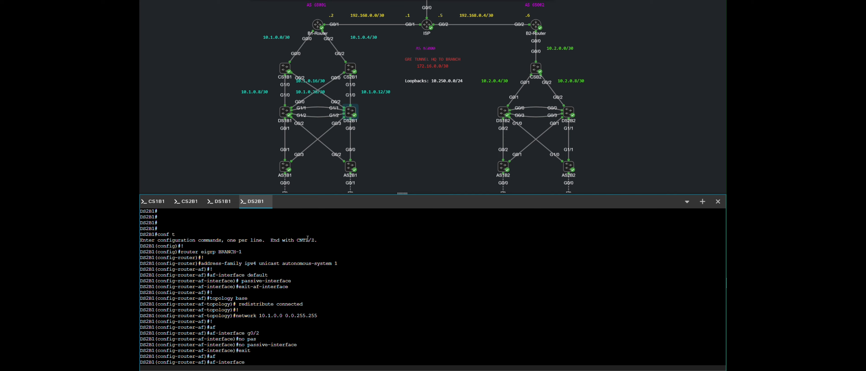
pyautogui.write('g1/0')
pyautogui.press('Return')
pyautogui.write('no p')
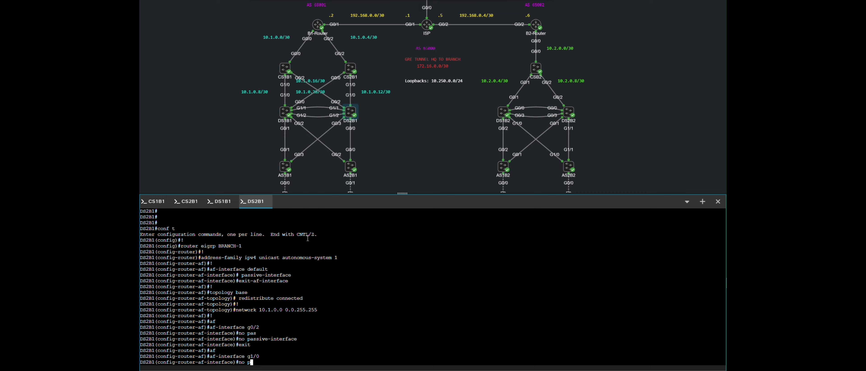
pyautogui.write('as')
pyautogui.press('Tab')
pyautogui.press('Return')
pyautogui.press('Return')
pyautogui.press('Return')
pyautogui.hotkey('ctrl', 'z')
pyautogui.press('Return')
pyautogui.press('Return')
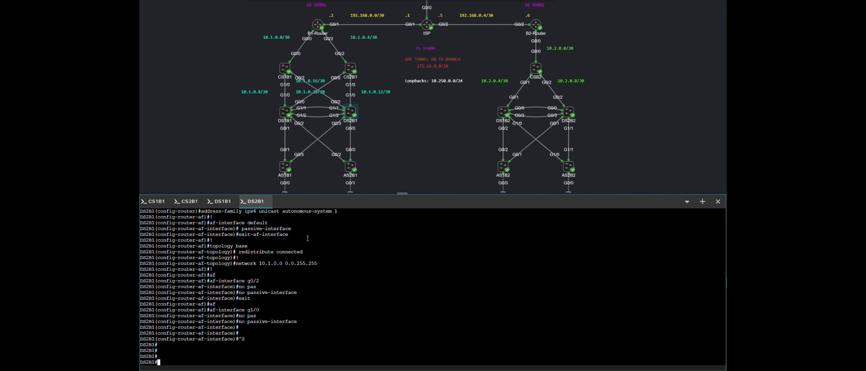
# - Show the EIGRP section of DS2B1's running configuration with sh run | s eigrp
pyautogui.write('sh run | s eigrp')
pyautogui.press('Return')
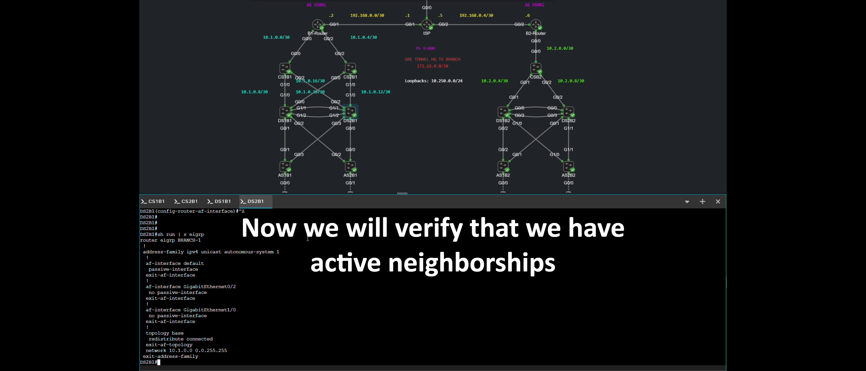
pyautogui.press('Return')
pyautogui.press('Return')
pyautogui.press('Return')
pyautogui.press('Return')
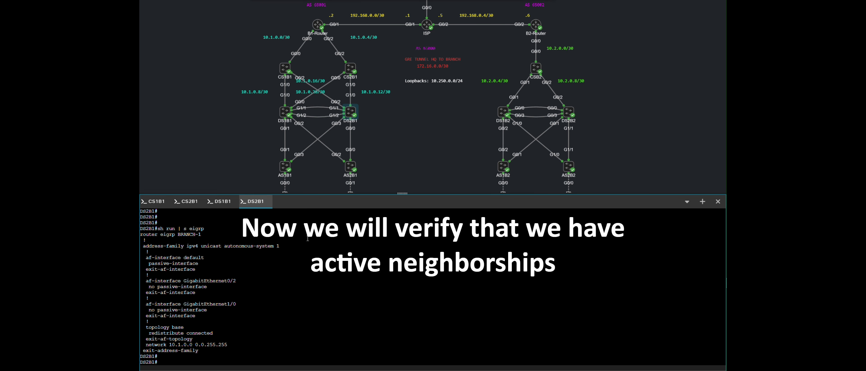
# - List DS2B1's EIGRP interfaces with sh ip eigrp interfaces
pyautogui.write('sh ip e')
pyautogui.press('Tab')
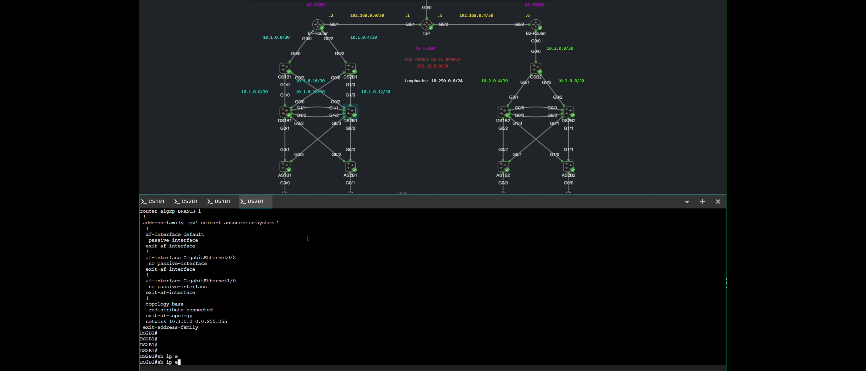
pyautogui.write('i')
pyautogui.press('Tab')
pyautogui.write('in')
pyautogui.press('Tab')
pyautogui.press('Return')
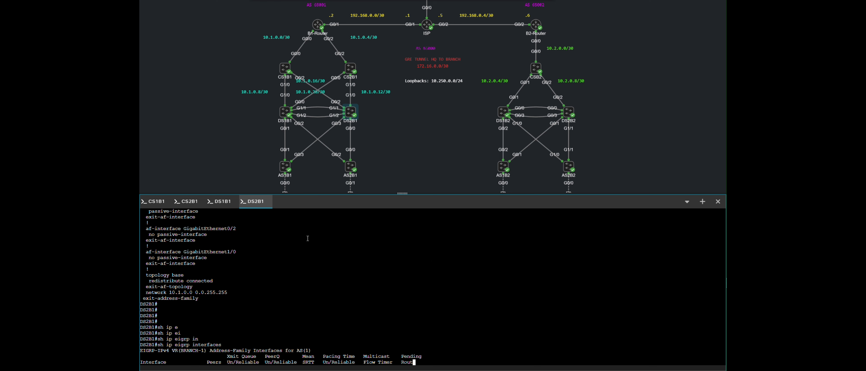
pyautogui.press('Return')
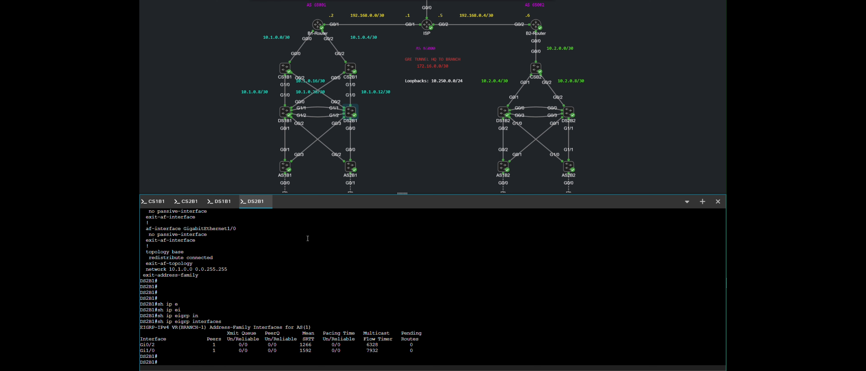
# - List DS2B1's EIGRP neighbors with sh ip eigrp neighbors
pyautogui.write('sh ip ei')
pyautogui.press('Tab')
pyautogui.write('n')
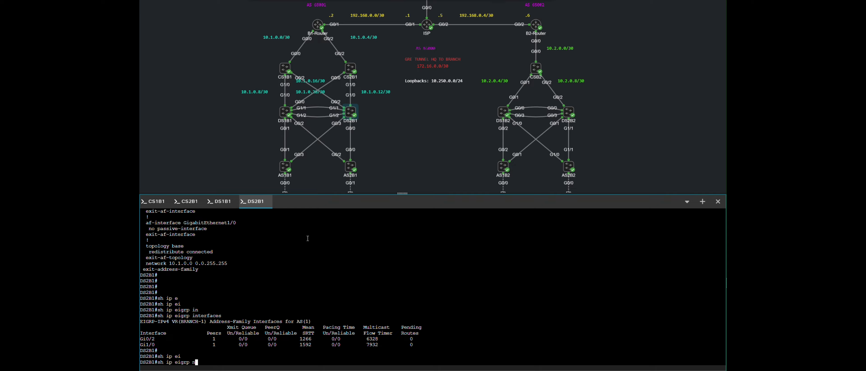
pyautogui.write('ei')
pyautogui.press('Tab')
pyautogui.press('Return')
pyautogui.press('Return')
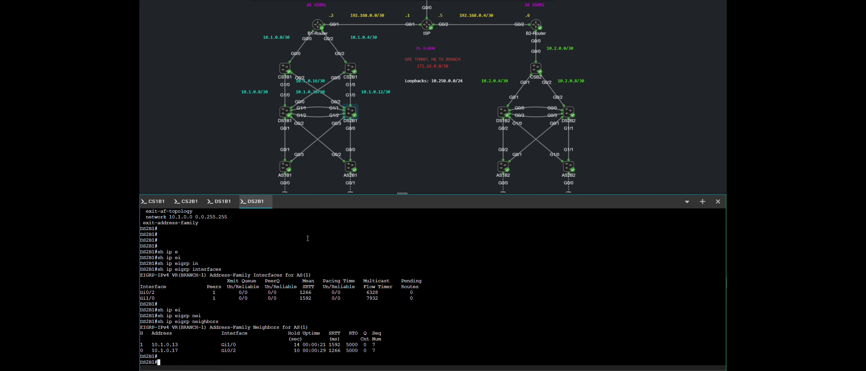
# - Switch to the DS1B1 console and list its EIGRP interfaces with sh ip eigrp interfaces
pyautogui.click(225, 201)
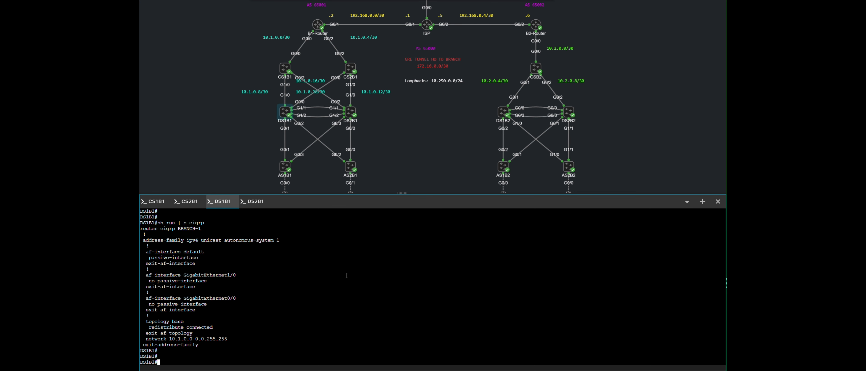
pyautogui.write('sh ip ei')
pyautogui.press('Tab')
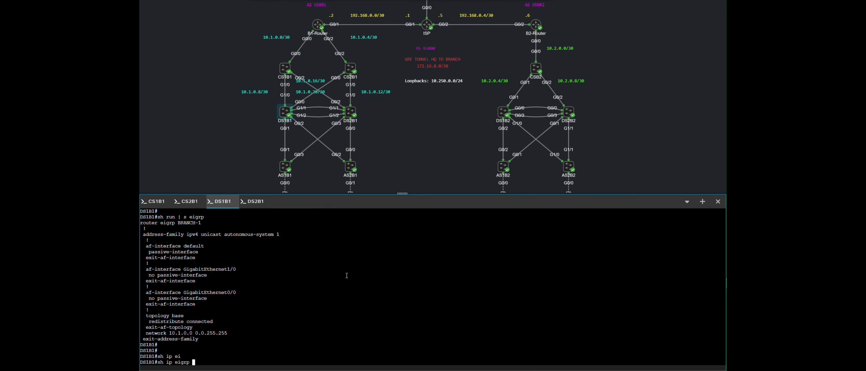
pyautogui.write('in')
pyautogui.press('Tab')
pyautogui.press('Return')
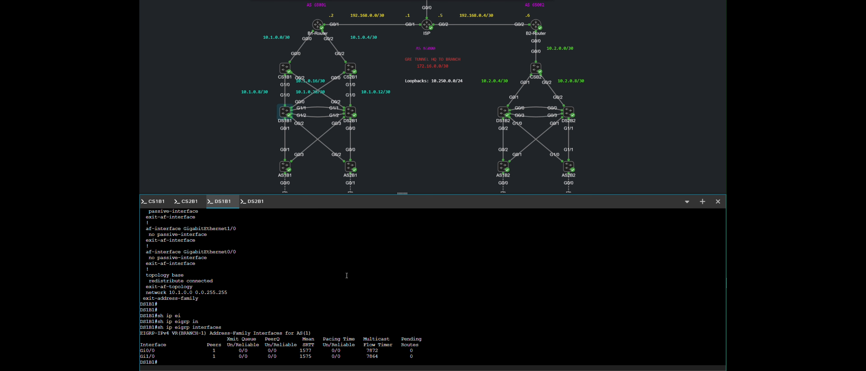
pyautogui.press('Return')
pyautogui.press('Return')
# - List DS1B1's EIGRP neighbors with sh ip eigrp neighbors
pyautogui.write('sh ')
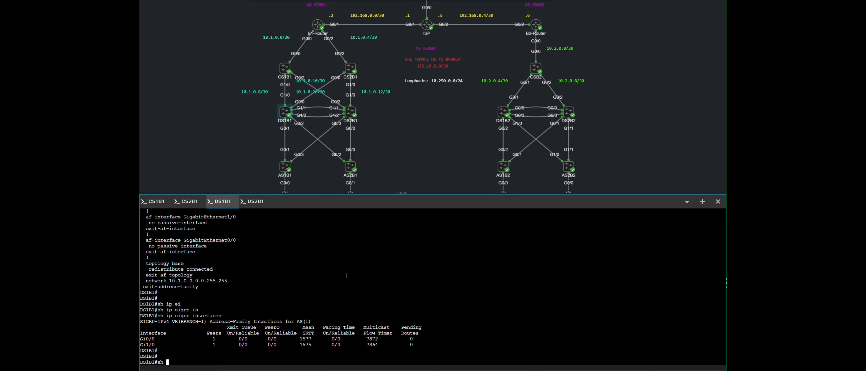
pyautogui.write('ip ei')
pyautogui.press('Tab')
pyautogui.write('nei')
pyautogui.press('Tab')
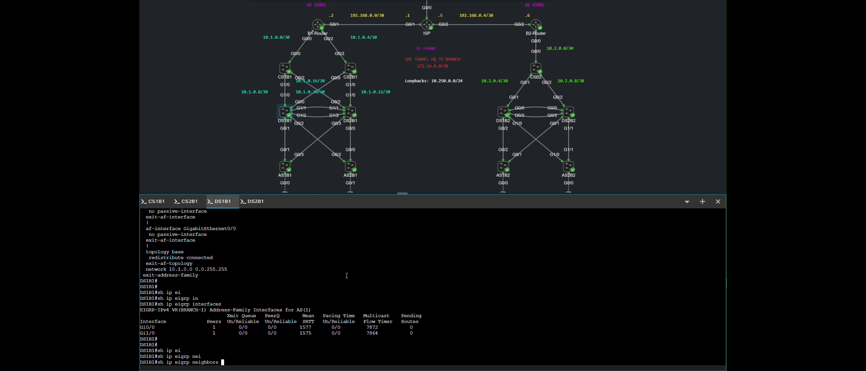
pyautogui.press('Return')
pyautogui.press('Return')
pyautogui.press('Return')
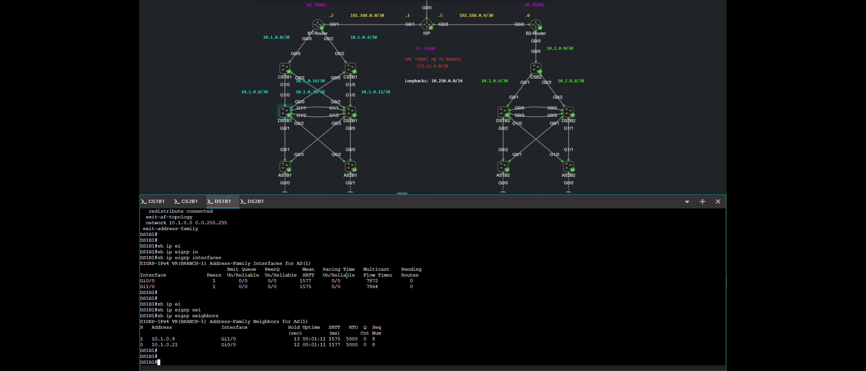
# - Switch to the CS2B1 console and list its EIGRP interfaces with sh ip eigrp interfaces
pyautogui.click(189, 200)
pyautogui.write('sh ip')
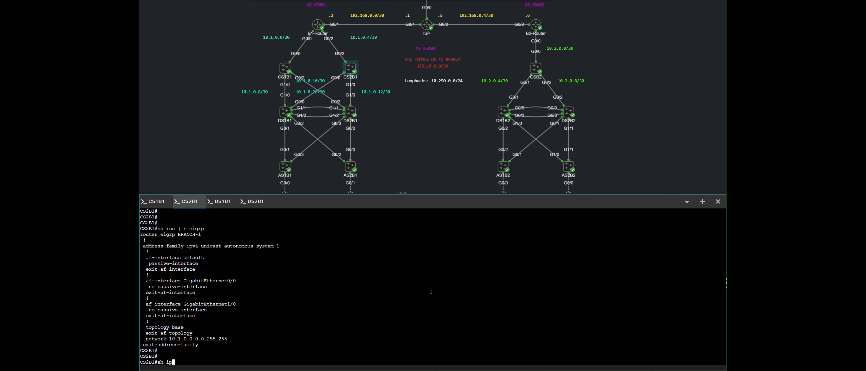
pyautogui.write(' ei')
pyautogui.press('Tab')
pyautogui.write('in')
pyautogui.press('Tab')
pyautogui.press('Return')
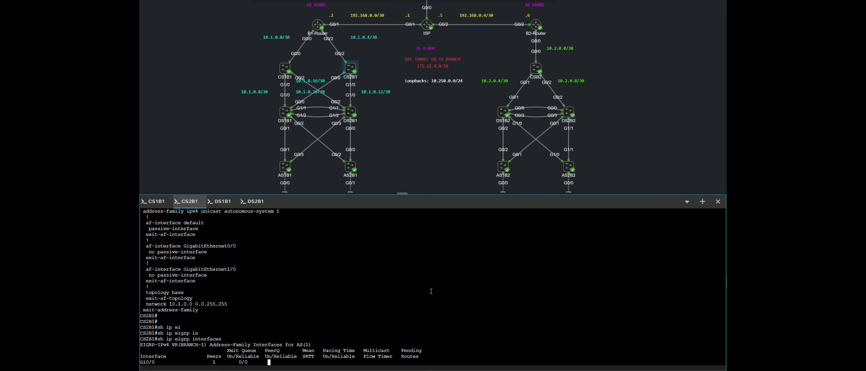
pyautogui.press('Return')
pyautogui.press('Return')
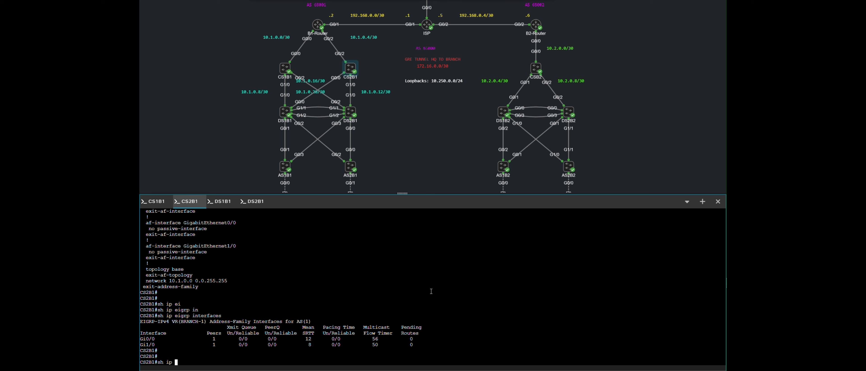
# - List CS2B1's EIGRP neighbors with sh ip eigrp neighbors
pyautogui.press('Tab')
pyautogui.write('ei')
pyautogui.press('Tab')
pyautogui.write('nei')
pyautogui.press('Tab')
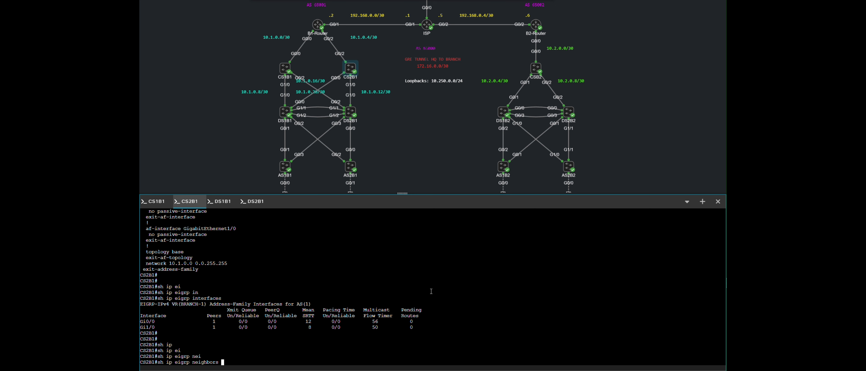
pyautogui.press('Return')
pyautogui.press('Return')
pyautogui.press('Return')
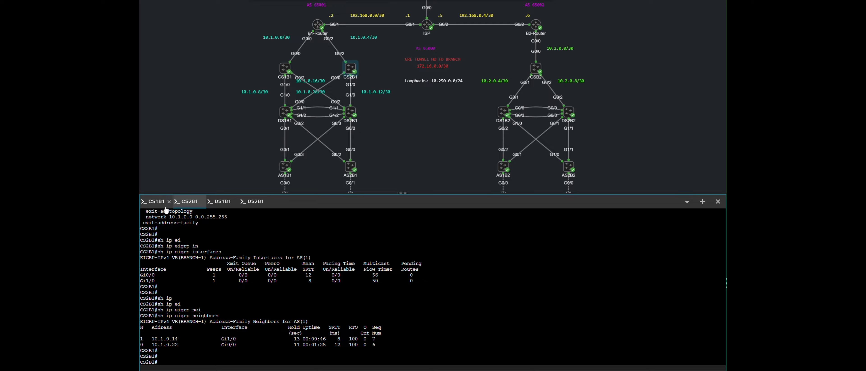
# - Switch to the CS1B1 console and list its EIGRP interfaces with sh ip eigrp interfaces
pyautogui.click(157, 202)
pyautogui.press('Return')
pyautogui.press('Return')
pyautogui.write('sh ip ei')
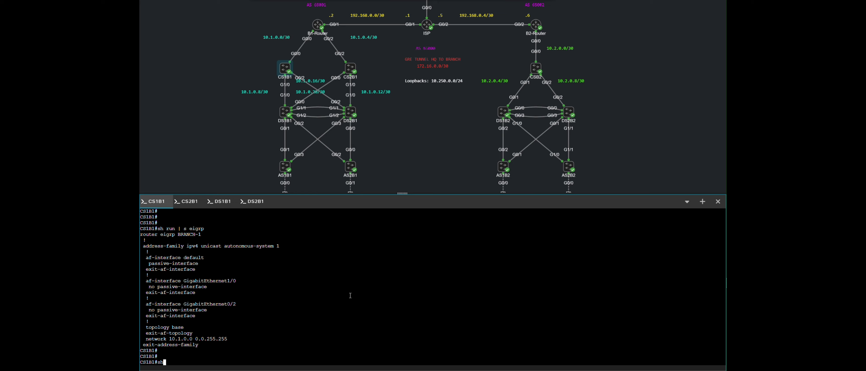
pyautogui.press('Tab')
pyautogui.write('in')
pyautogui.press('Tab')
pyautogui.press('Return')
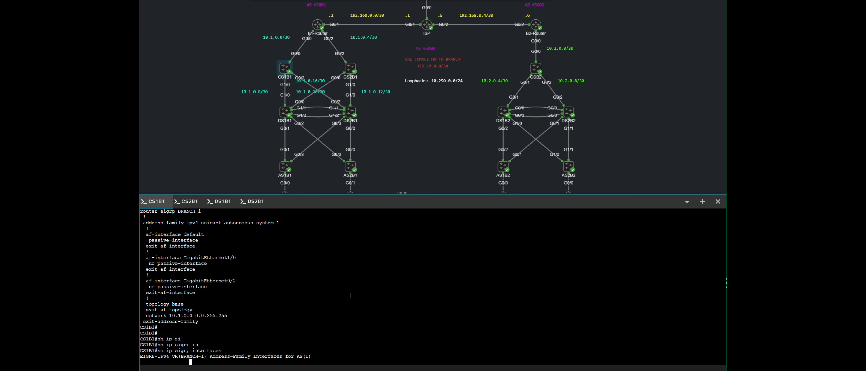
pyautogui.press('Return')
pyautogui.press('Return')
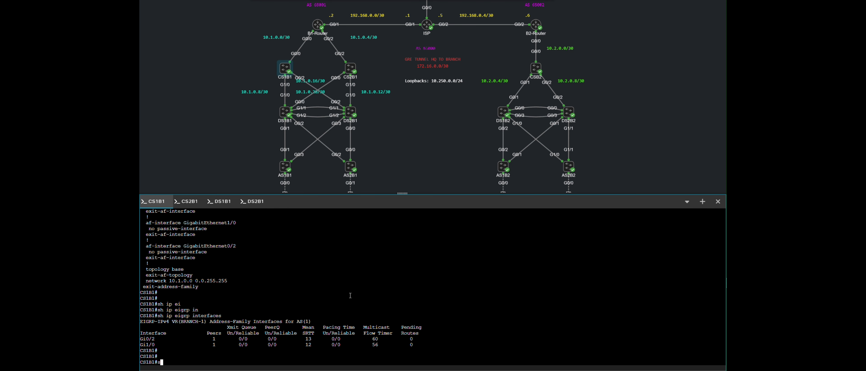
# - List CS1B1's EIGRP neighbors with sh ip eigrp neighbors
pyautogui.write('sh ip')
pyautogui.press('Tab')
pyautogui.write('ei')
pyautogui.press('Tab')
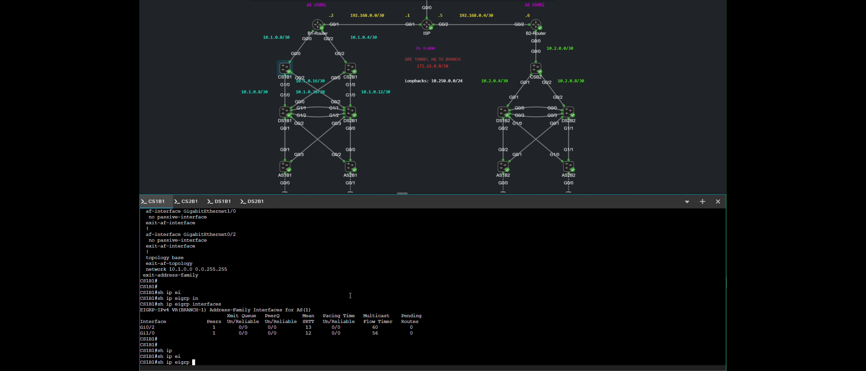
pyautogui.write('nei')
pyautogui.press('Tab')
pyautogui.press('Return')
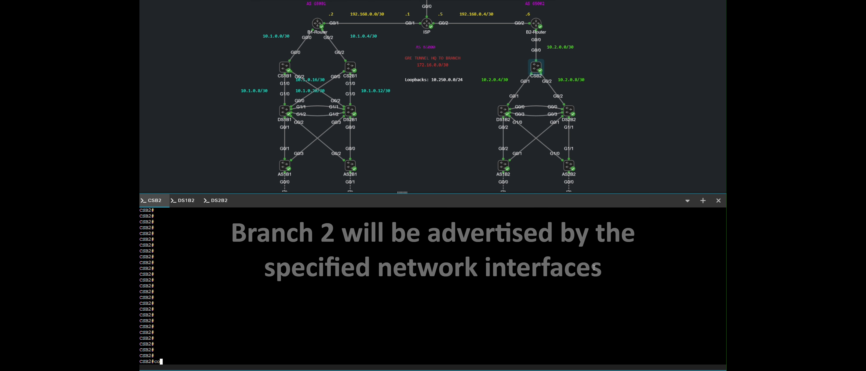
# - On the CSB2 console, enter global configuration mode with conf t and create the named EIGRP process BRANCH-2
pyautogui.press('Return')
pyautogui.press('Return')
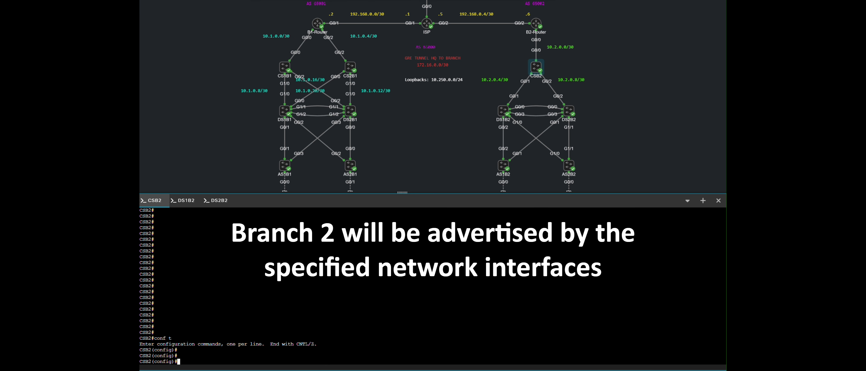
pyautogui.write('router ei')
pyautogui.press('Tab')
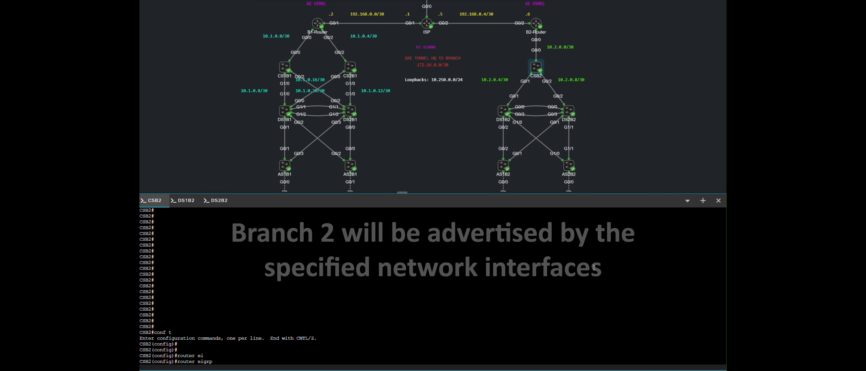
pyautogui.write('BRANCH')
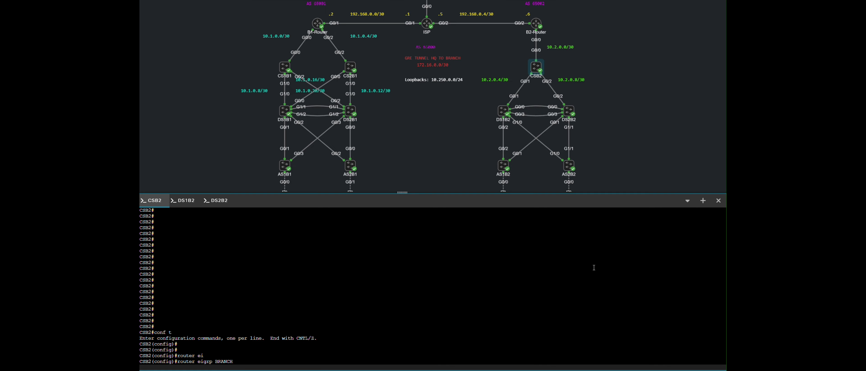
pyautogui.write('-2')
pyautogui.press('Return')
pyautogui.press('Return')
# - Add the IPv4 unicast address family with autonomous system 2 to CSB2's BRANCH-2 process
pyautogui.write('add')
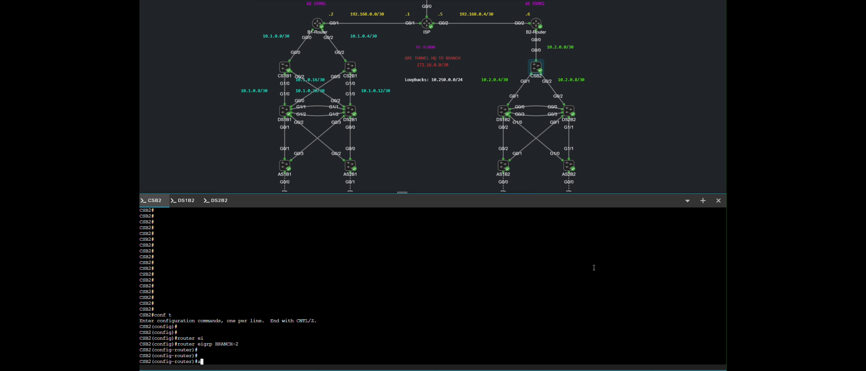
pyautogui.press('Tab')
pyautogui.write('ipv4 un')
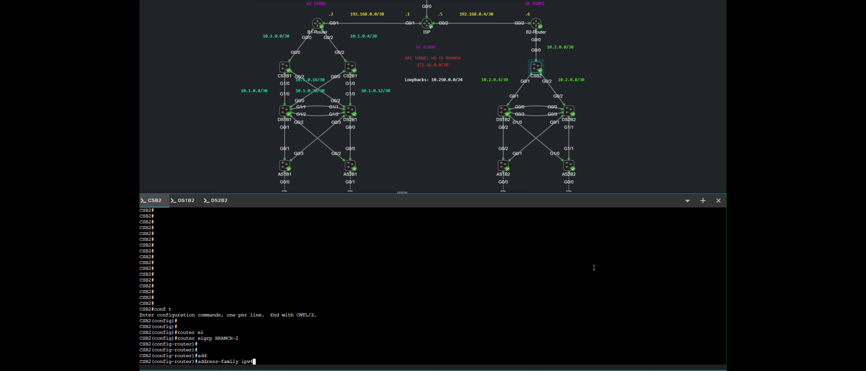
pyautogui.press('Tab')
pyautogui.write('a')
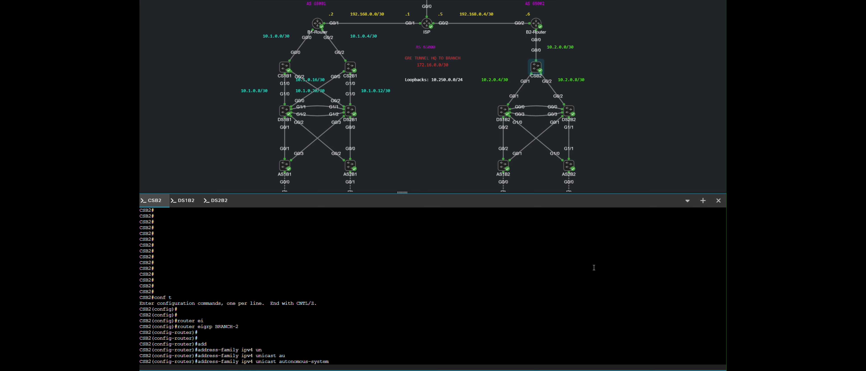
pyautogui.press('Return')
pyautogui.press('Return')
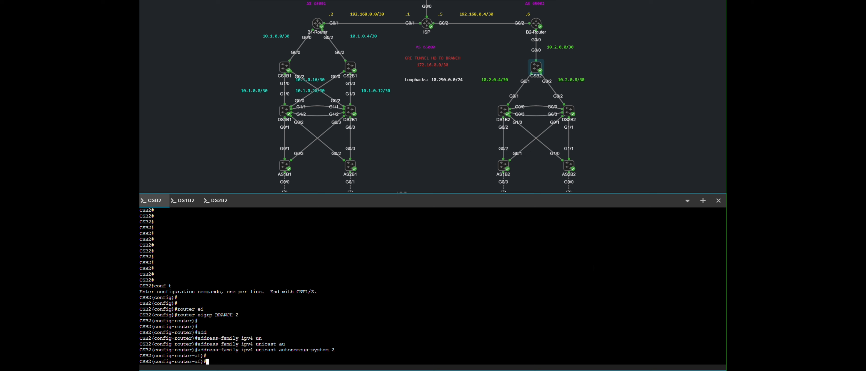
# - Set CSB2's af-interface default to passive-interface and exit back to the address family
pyautogui.write('af')
pyautogui.press('Tab')
pyautogui.write('de')
pyautogui.press('Tab')
pyautogui.press('Return')
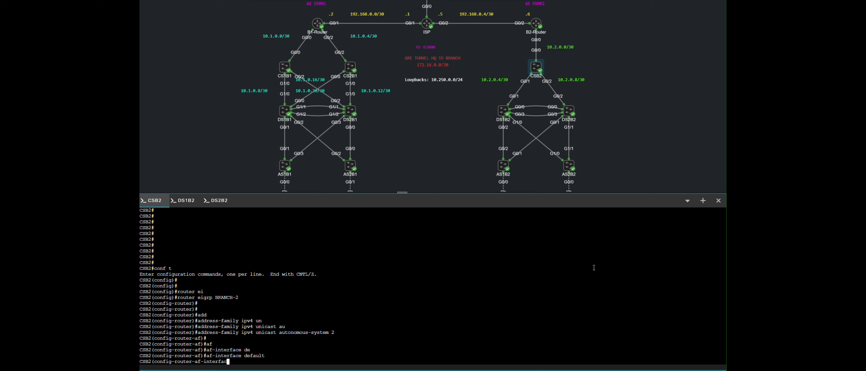
pyautogui.write('pas')
pyautogui.press('Tab')
pyautogui.press('Return')
pyautogui.press('Return')
pyautogui.write('exit')
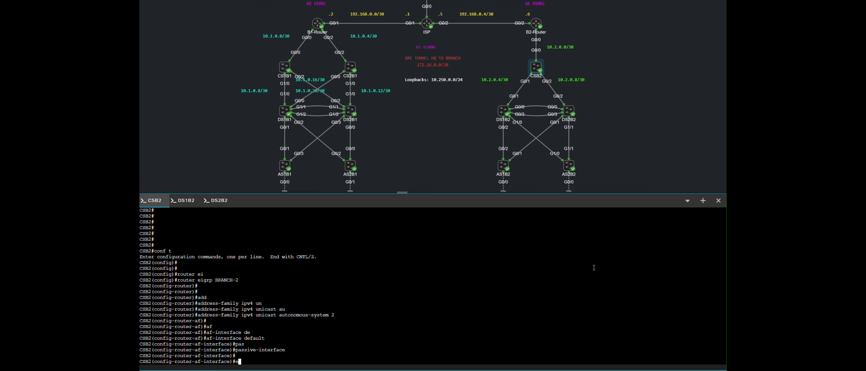
pyautogui.press('Return')
pyautogui.press('Return')
# - Disable passive-interface on CSB2's af-interface g0/1 and exit back to the address family
pyautogui.write('af')
pyautogui.press('Tab')
pyautogui.write('g0')
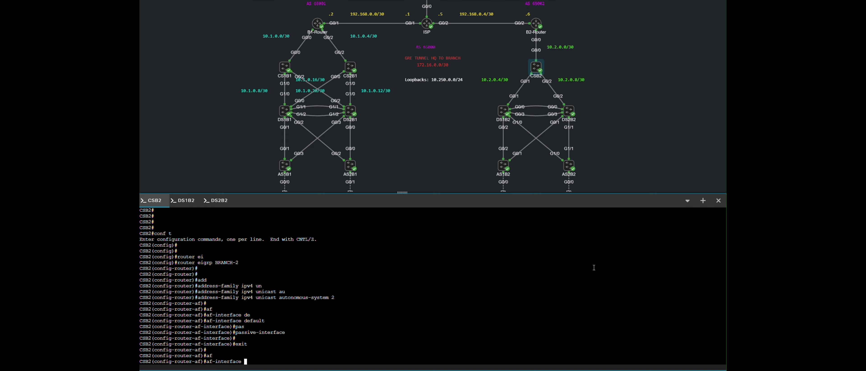
pyautogui.write('/1')
pyautogui.press('Return')
pyautogui.write('no pas')
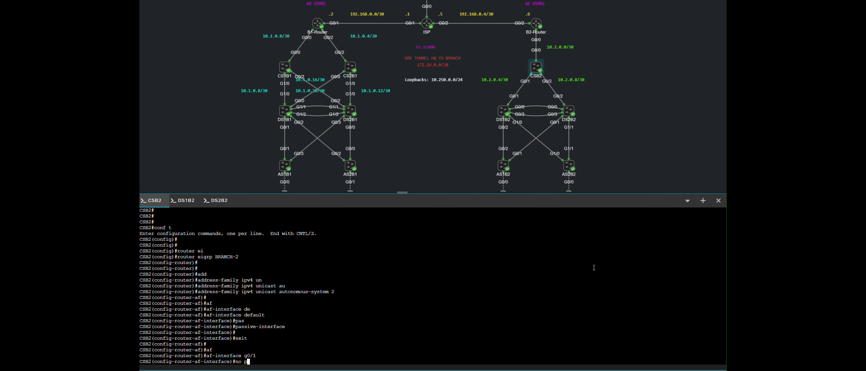
pyautogui.press('Tab')
pyautogui.press('Return')
pyautogui.press('Return')
pyautogui.write('exit')
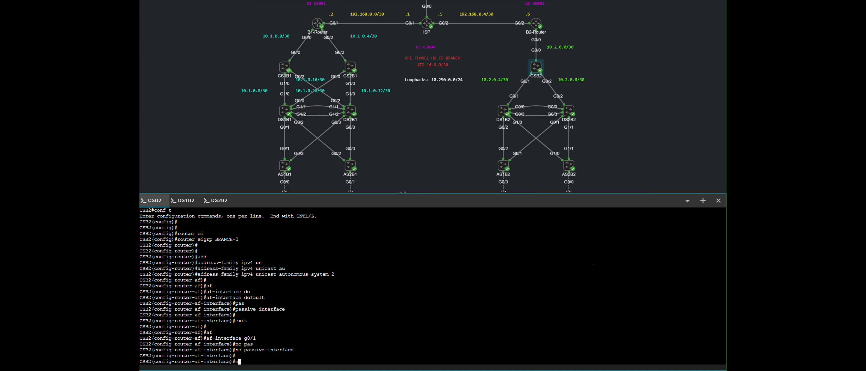
pyautogui.press('Return')
pyautogui.press('Return')
# - Disable passive-interface on CSB2's af-interface g0/2 and exit back to the address family
pyautogui.write('af')
pyautogui.press('Tab')
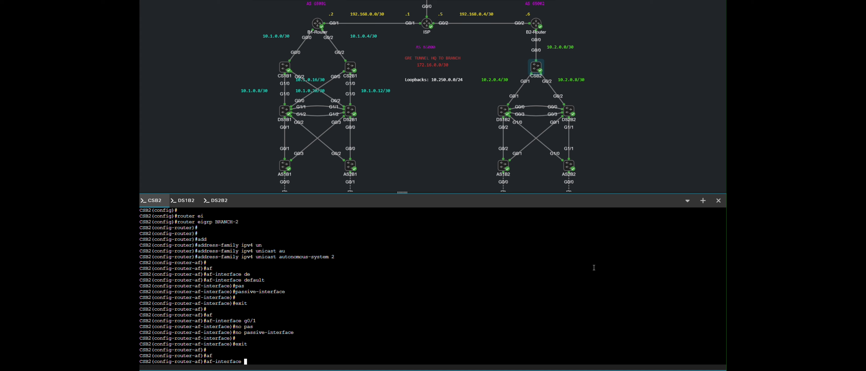
pyautogui.write('g')
pyautogui.write('0/2')
pyautogui.press('Return')
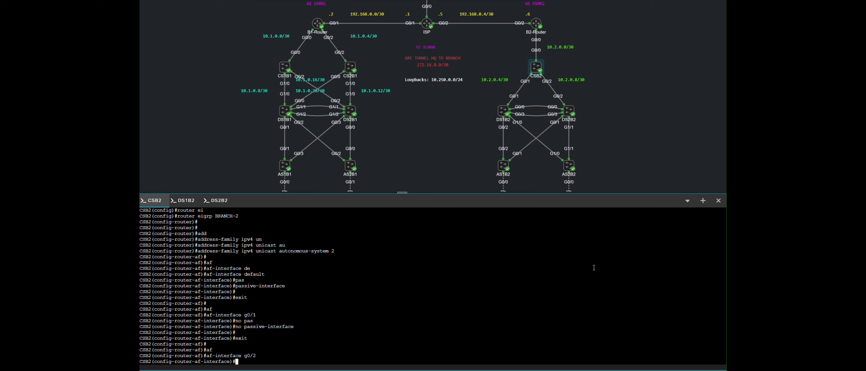
pyautogui.write('no pas')
pyautogui.press('Tab')
pyautogui.press('Return')
pyautogui.write('e')
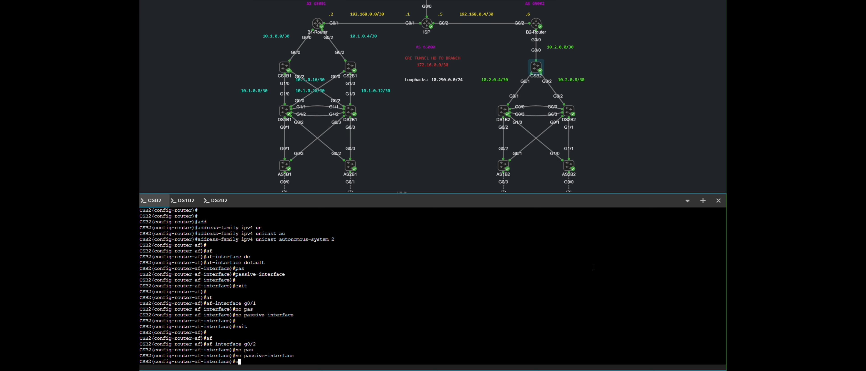
pyautogui.write('xit')
pyautogui.press('Return')
pyautogui.press('Return')
pyautogui.press('Return')
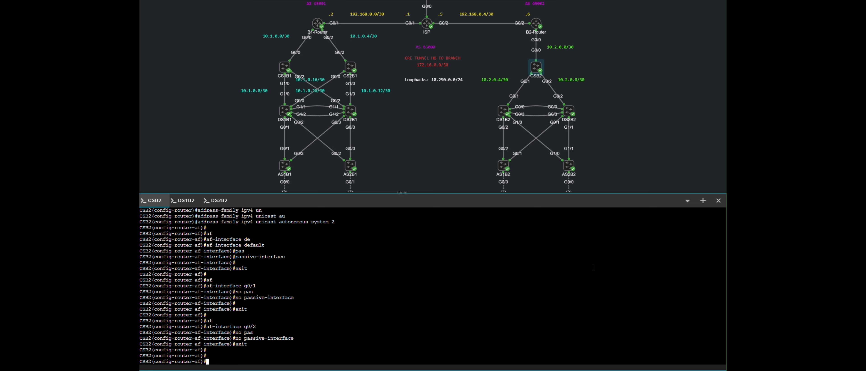
# - Add network 10.2.0.0 with wildcard mask 0.0.0.3 to CSB2's EIGRP address family
pyautogui.write('net')
pyautogui.press('Tab')
pyautogui.write('10.')
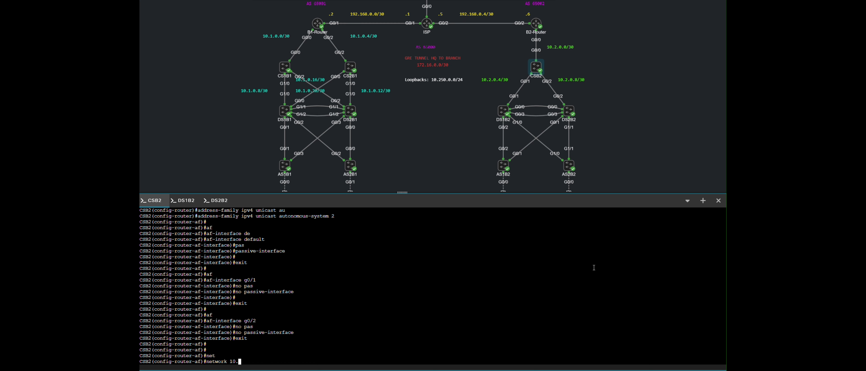
pyautogui.write('2.0.0 0.0.0.3')
pyautogui.press('Return')
# - Add network 10.2.0.4 with wildcard mask 0.0.0.3 to CSB2's EIGRP address family
pyautogui.press('Up')
pyautogui.press('BackSpace')
pyautogui.press('BackSpace')
pyautogui.press('BackSpace')
pyautogui.press('BackSpace')
pyautogui.press('BackSpace')
pyautogui.press('BackSpace')
pyautogui.press('BackSpace')
pyautogui.press('BackSpace')
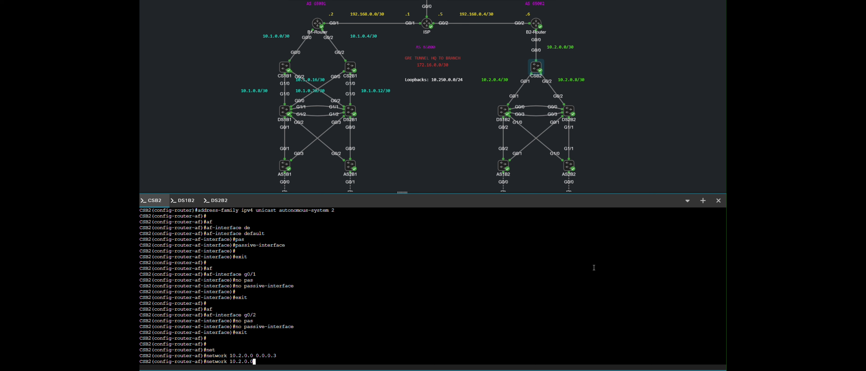
pyautogui.press('Up')
pyautogui.press('Left')
pyautogui.press('Left')
pyautogui.press('Left')
pyautogui.press('Left')
pyautogui.press('Left')
pyautogui.press('Left')
pyautogui.press('Left')
pyautogui.press('Left')
pyautogui.press('BackSpace')
pyautogui.write('4')
pyautogui.press('Return')
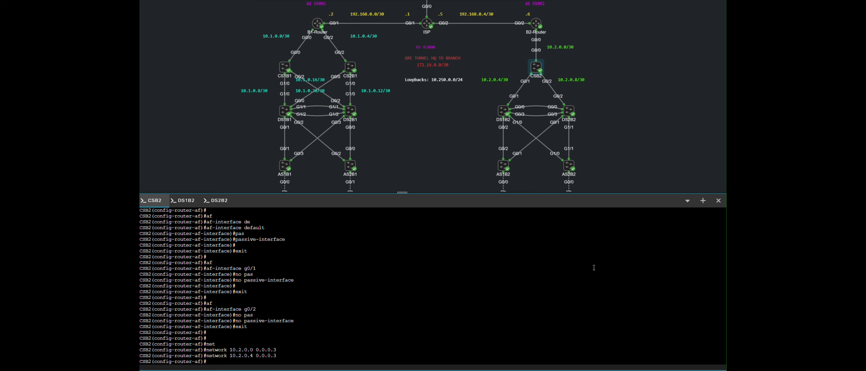
# - Add network 10.2.0.8 with wildcard mask 0.0.0.3 to CSB2's EIGRP address family and return to privileged EXEC mode
pyautogui.press('Up')
pyautogui.press('Left')
pyautogui.press('Left')
pyautogui.press('Left')
pyautogui.press('Left')
pyautogui.press('Left')
pyautogui.press('Left')
pyautogui.press('Left')
pyautogui.press('Left')
pyautogui.press('BackSpace')
pyautogui.write('8')
pyautogui.press('Return')
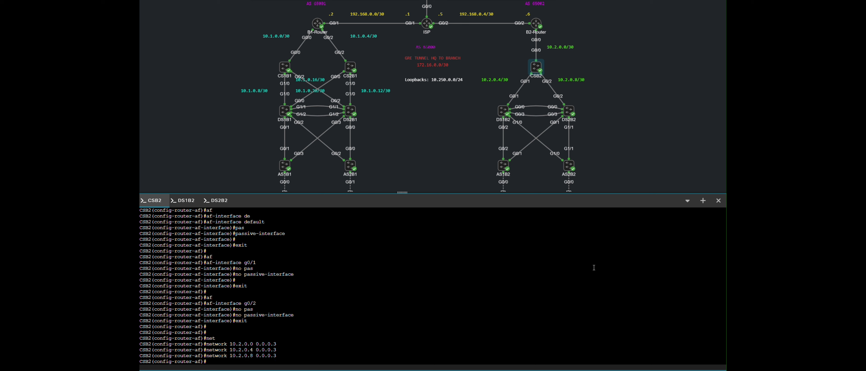
pyautogui.press('Return')
pyautogui.press('Return')
pyautogui.hotkey('ctrl', 'z')
# - Display the EIGRP section of CSB2's running configuration with sh run | s eigrp
pyautogui.press('Return')
pyautogui.press('Return')
pyautogui.press('Return')
pyautogui.press('Return')
pyautogui.write('sh r')
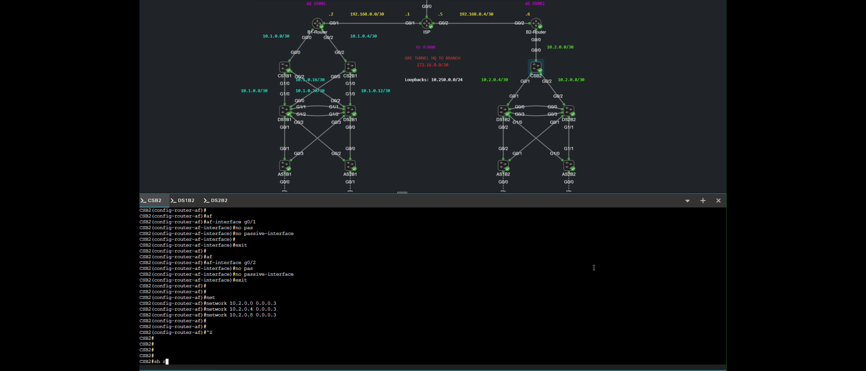
pyautogui.write('un | s eigrp')
pyautogui.press('Return')
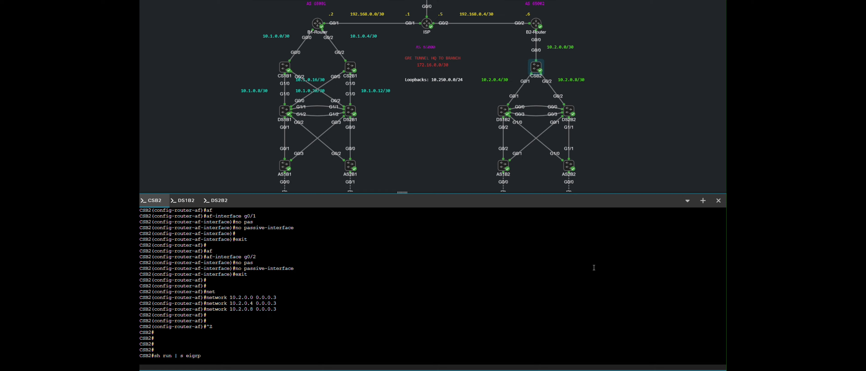
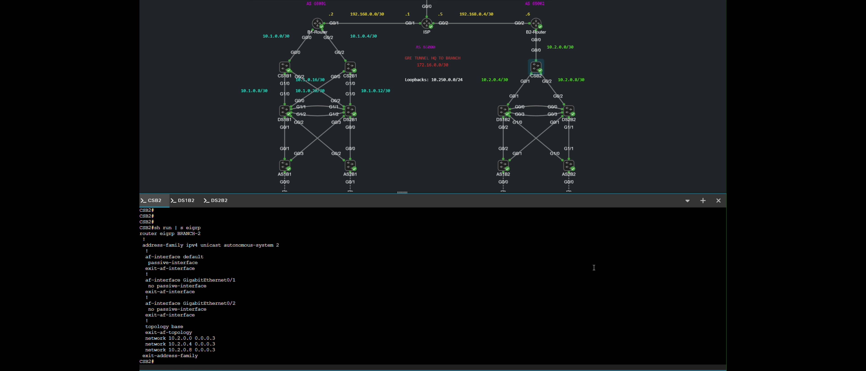
# - On the DS1B2 console, enter global configuration mode with conf t and create the named EIGRP process BRANCH-2
pyautogui.click(184, 201)
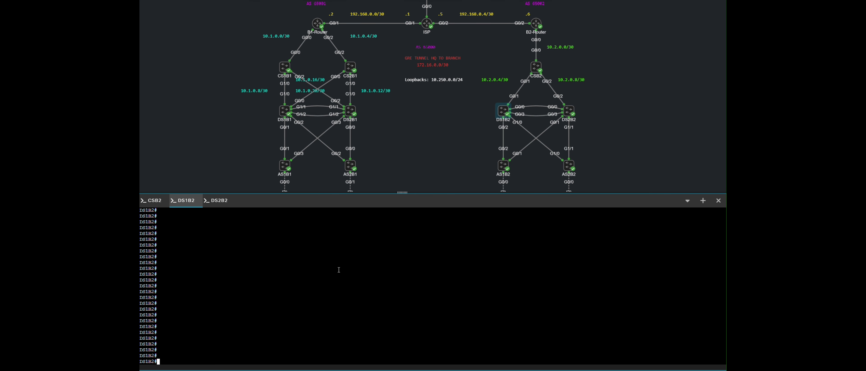
pyautogui.write('conf t')
pyautogui.press('Return')
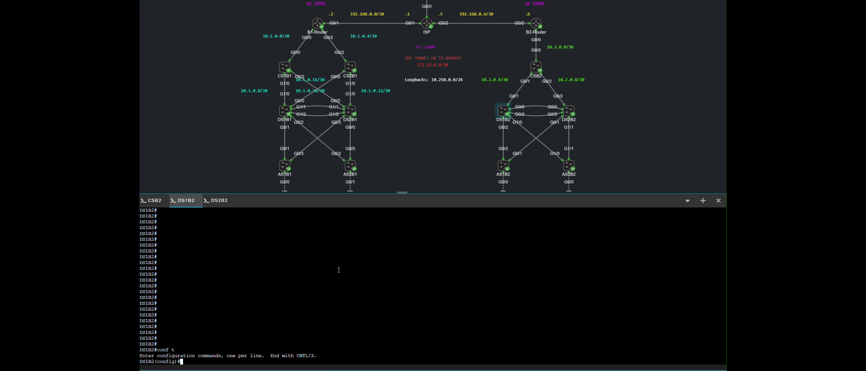
pyautogui.press('Return')
pyautogui.press('Return')
pyautogui.press('Return')
pyautogui.write('router ei')
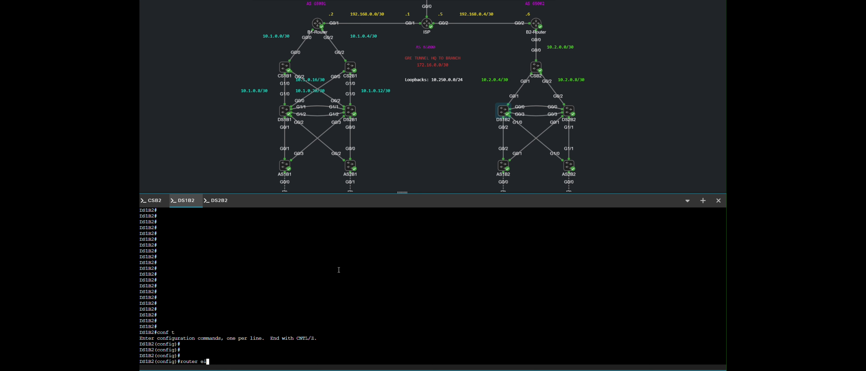
pyautogui.press('Tab')
pyautogui.write('BRA')
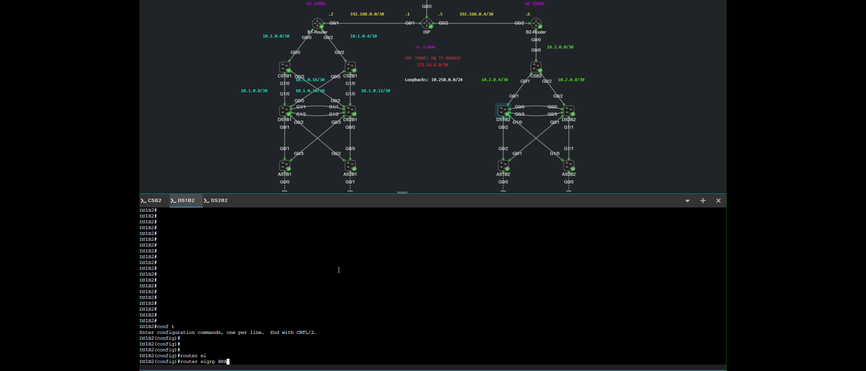
pyautogui.write('NCH-2')
pyautogui.press('Return')
# - Add the IPv4 unicast address family with autonomous system 2 to DS1B2's BRANCH-2 process
pyautogui.write('add')
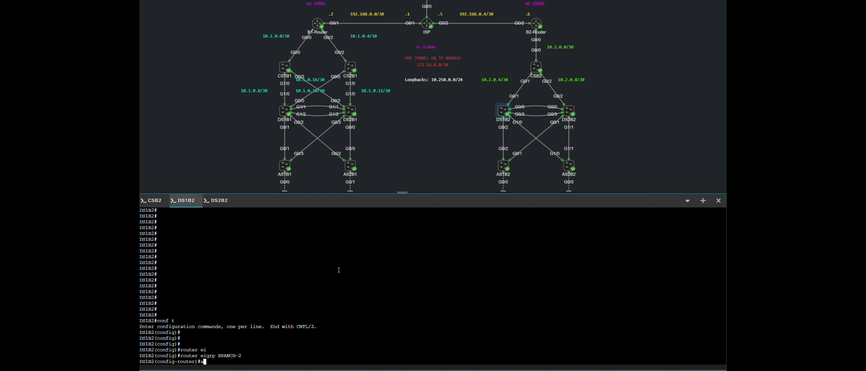
pyautogui.press('Tab')
pyautogui.write('i')
pyautogui.write('p')
pyautogui.press('Tab')
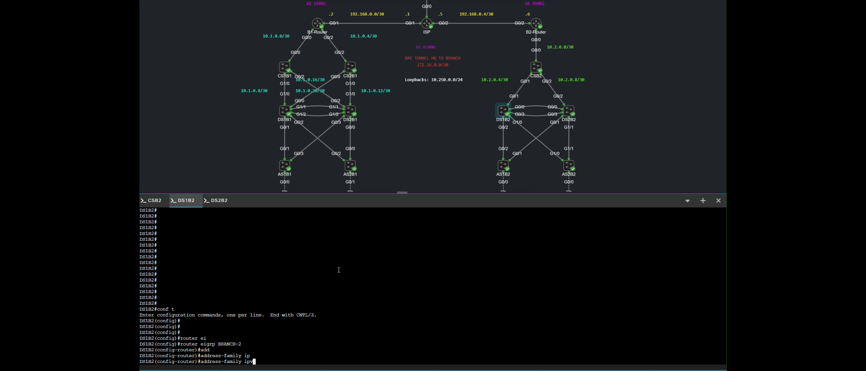
pyautogui.write('v4 un')
pyautogui.press('Tab')
pyautogui.write('au')
pyautogui.press('Tab')
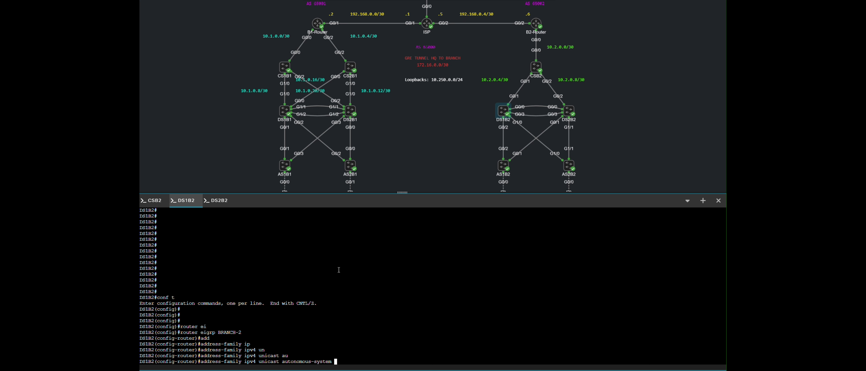
pyautogui.write('2')
pyautogui.press('Return')
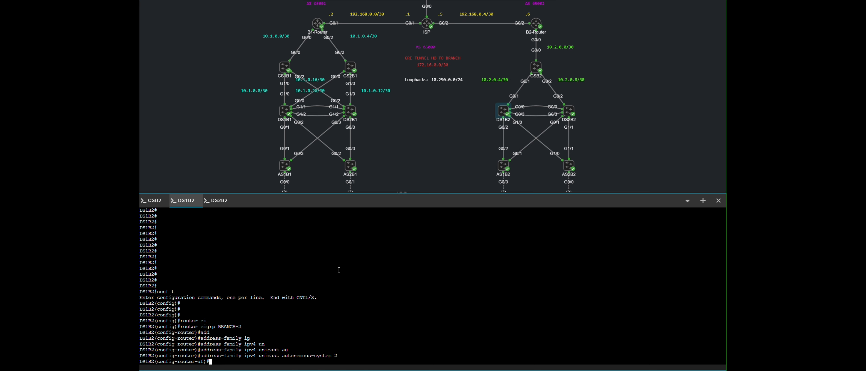
# - Set DS1B2's af-interface default to passive-interface and exit back to the address family
pyautogui.write('af')
pyautogui.press('Tab')
pyautogui.write('de')
pyautogui.press('Tab')
pyautogui.press('Return')
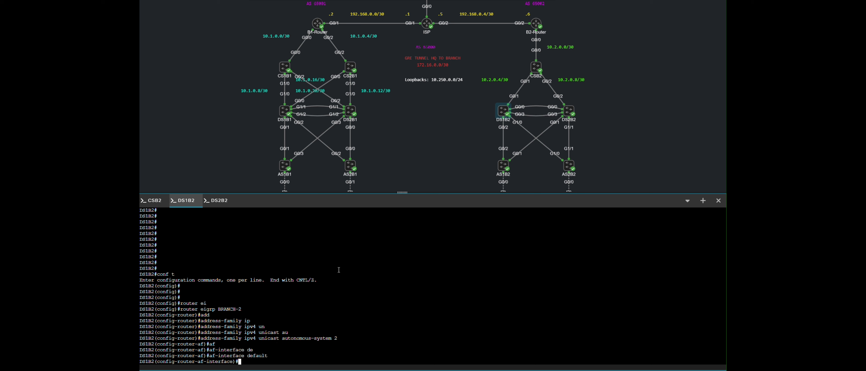
pyautogui.write('pas')
pyautogui.press('Tab')
pyautogui.press('Return')
pyautogui.write('exit')
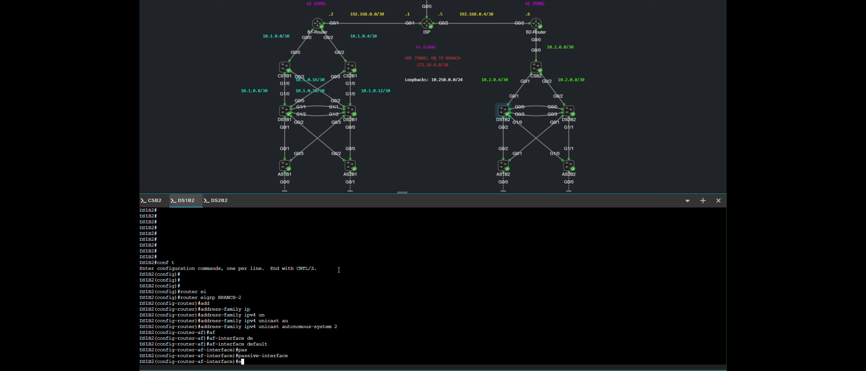
pyautogui.press('Return')
pyautogui.press('Return')
# - Disable passive-interface on DS1B2's af-interface g0/1 and exit back to the address family
pyautogui.write('af')
pyautogui.press('Tab')
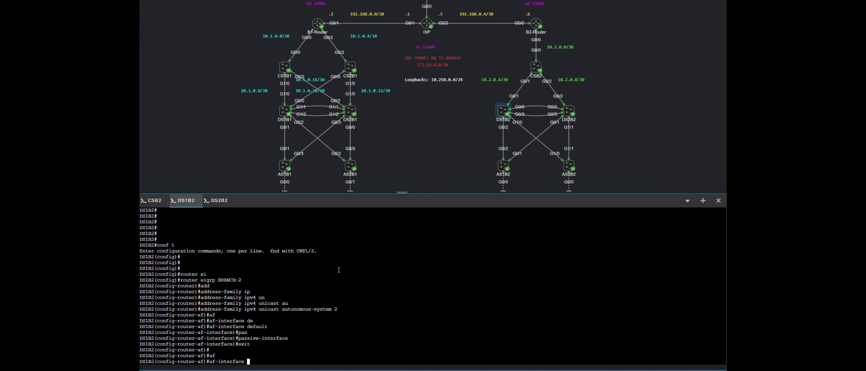
pyautogui.write('g0/1')
pyautogui.press('Return')
pyautogui.write('no pas')
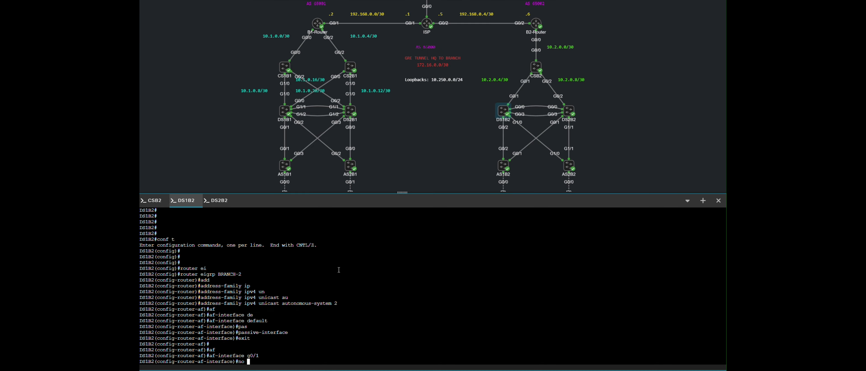
pyautogui.press('Tab')
pyautogui.press('Return')
pyautogui.write('exit')
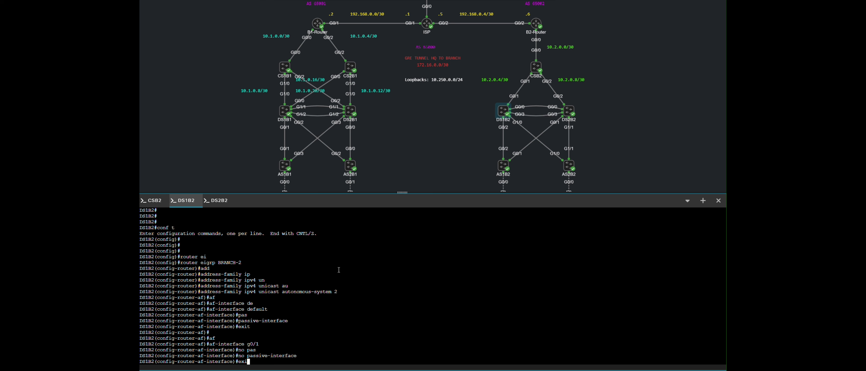
pyautogui.press('Return')
pyautogui.press('Return')
# - Redistribute connected routes under topology base on DS1B2 and exit back to the address family
pyautogui.write('top')
pyautogui.press('Tab')
pyautogui.write('b')
pyautogui.press('Tab')
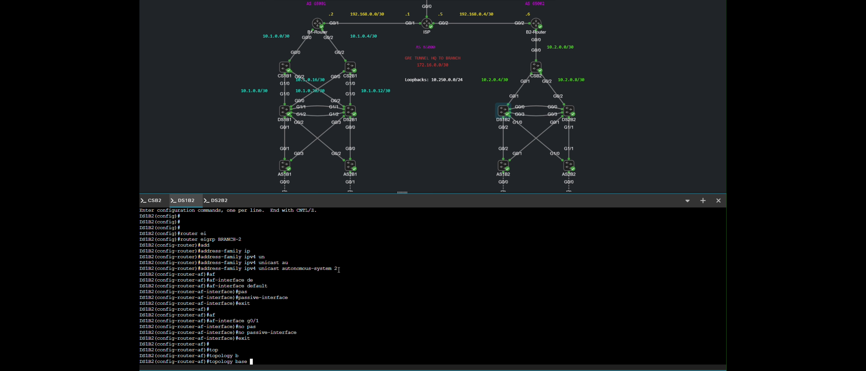
pyautogui.press('Return')
pyautogui.write('red')
pyautogui.press('Tab')
pyautogui.write('con')
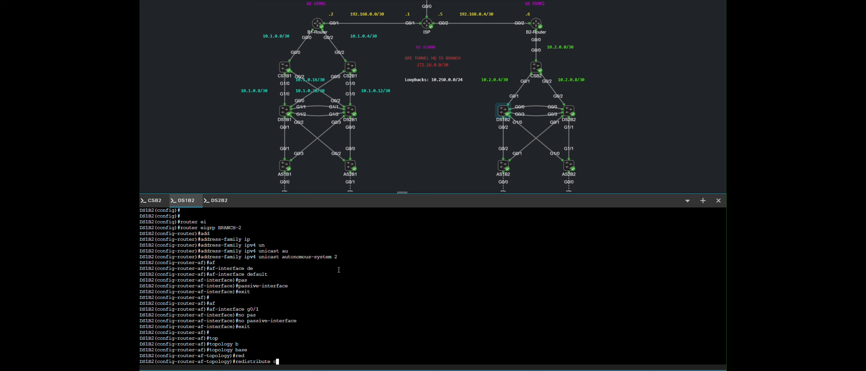
pyautogui.press('Tab')
pyautogui.press('Return')
pyautogui.write('er-af-topology)#e')
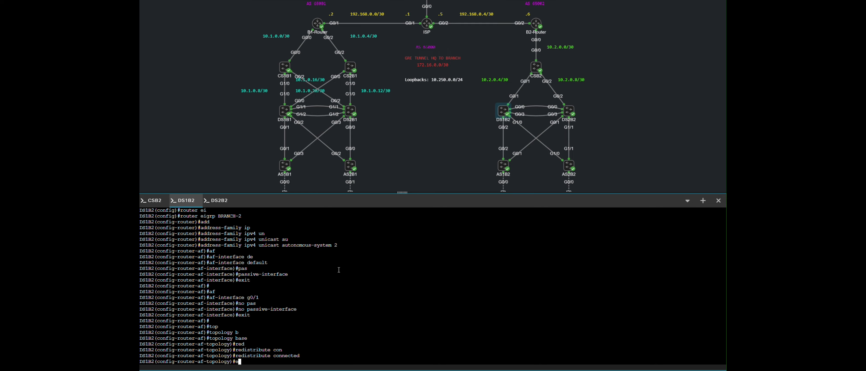
pyautogui.write('xit')
pyautogui.press('Return')
# - Add network 10.2.0.4 with wildcard mask 0.0.0.3 to DS1B2's EIGRP address family and return to privileged EXEC mode
pyautogui.write('net')
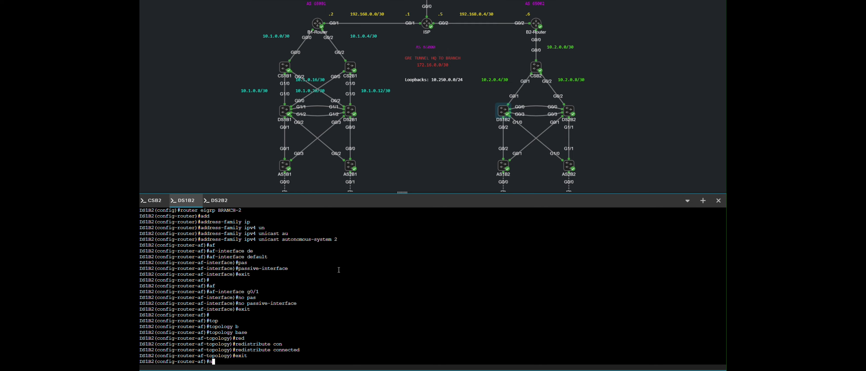
pyautogui.press('Tab')
pyautogui.write('10.')
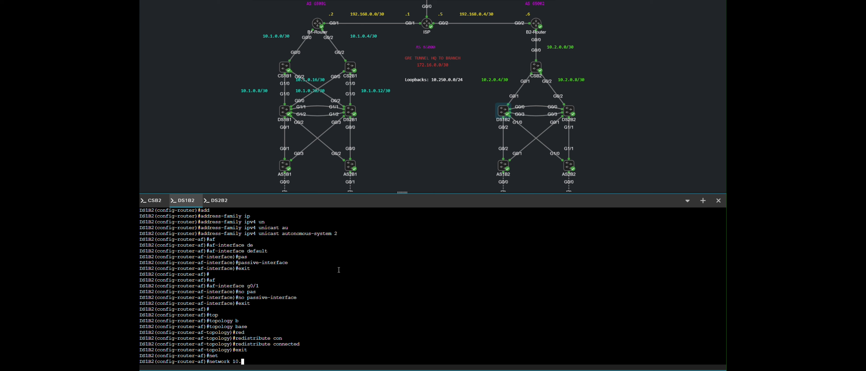
pyautogui.write('2.0.4 0.0.0.3')
pyautogui.press('Return')
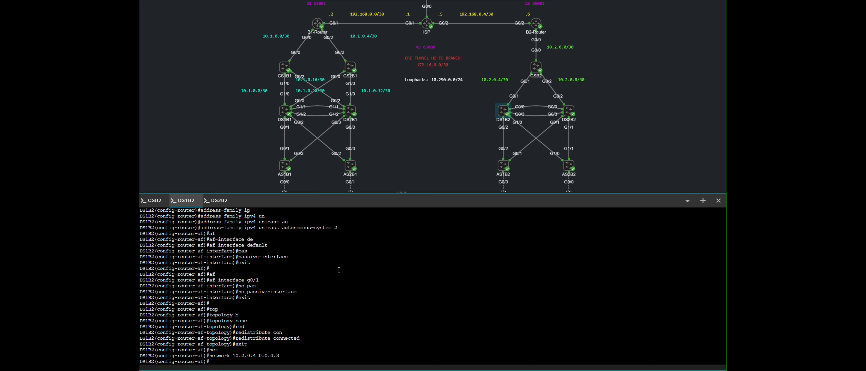
pyautogui.write('exit')
pyautogui.press('Return')
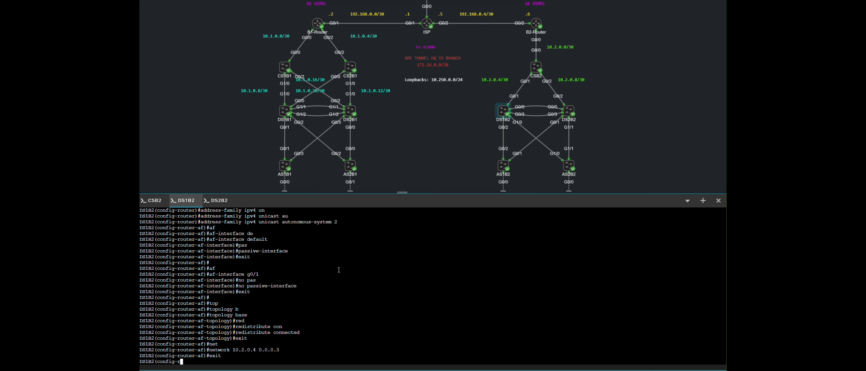
pyautogui.hotkey('ctrl', 'z')
# - Display the EIGRP section of DS1B2's running configuration with sh run | s eigrp
pyautogui.press('Return')
pyautogui.press('Return')
pyautogui.write('sh run |')
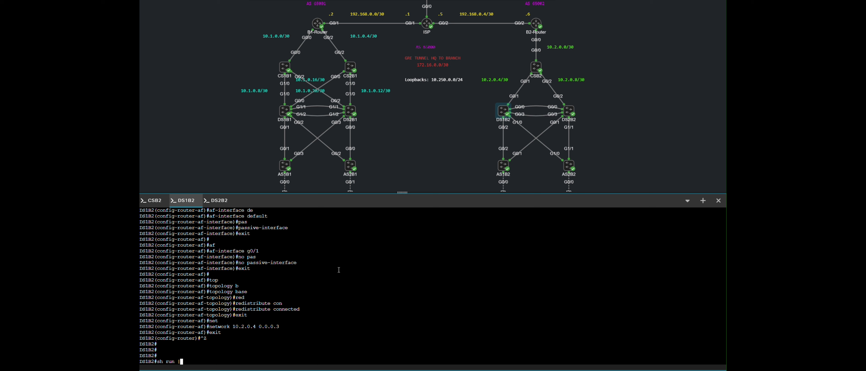
pyautogui.write(' s eigrp')
pyautogui.press('Return')
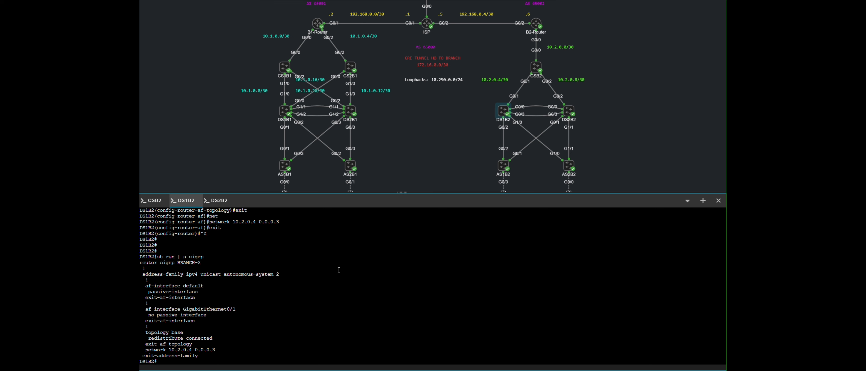
# - Enter global configuration mode on DS2B2 and create the named EIGRP process BRANCH-2
pyautogui.click(218, 200)
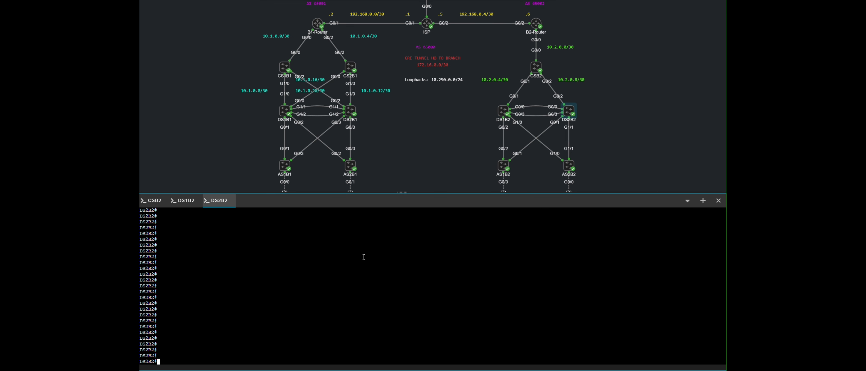
pyautogui.write('conf')
pyautogui.press('Return')
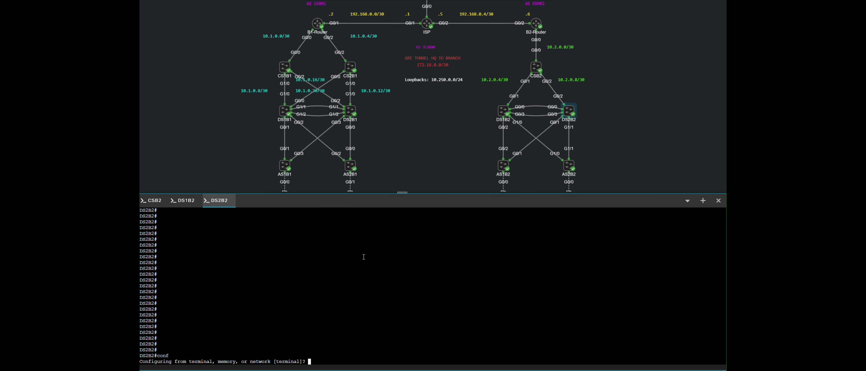
pyautogui.press('Return')
pyautogui.press('Return')
pyautogui.press('Return')
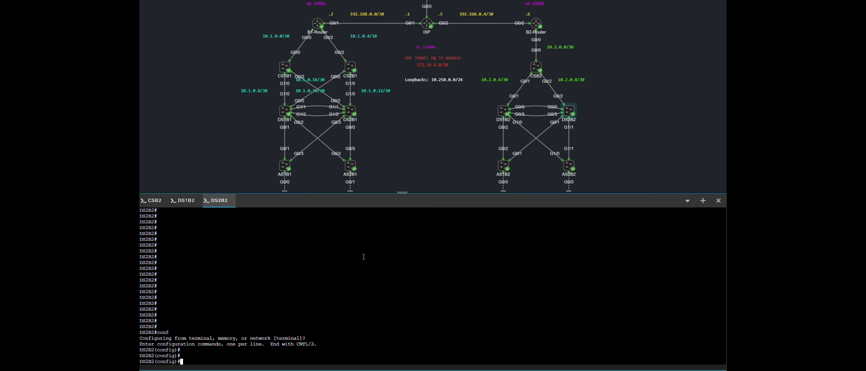
pyautogui.write('router ei')
pyautogui.press('Tab')
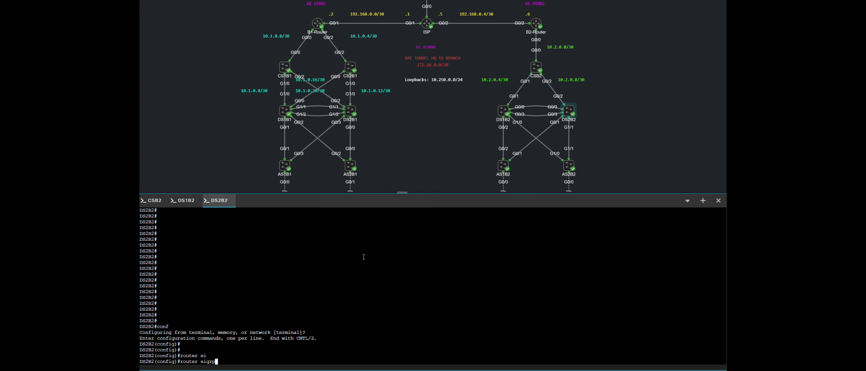
pyautogui.write('BRANCH-2')
pyautogui.press('Return')
pyautogui.press('Return')
# - Create the IPv4 unicast address family with autonomous-system 2 under DS2B2's EIGRP process
pyautogui.write('add')
pyautogui.press('Tab')
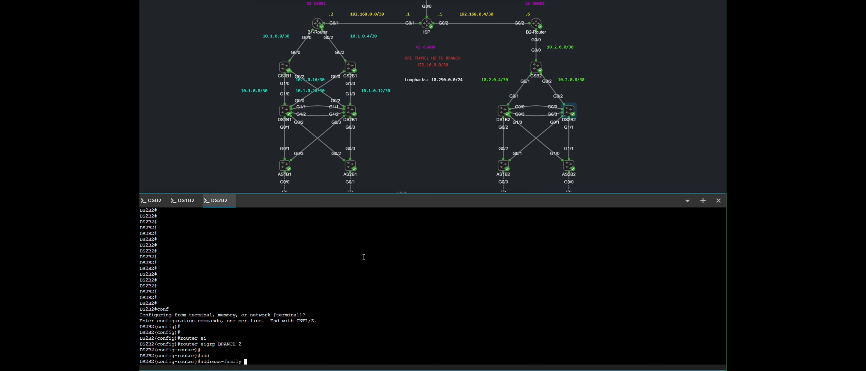
pyautogui.write('ip')
pyautogui.press('Tab')
pyautogui.write('v')
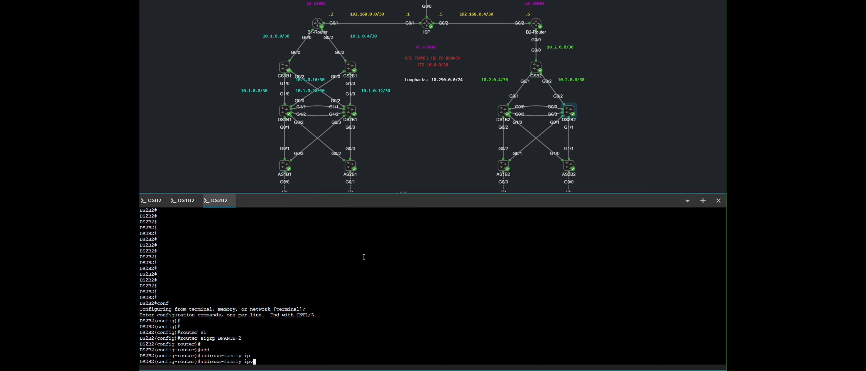
pyautogui.write('4 un')
pyautogui.press('Tab')
pyautogui.write('au')
pyautogui.press('Tab')
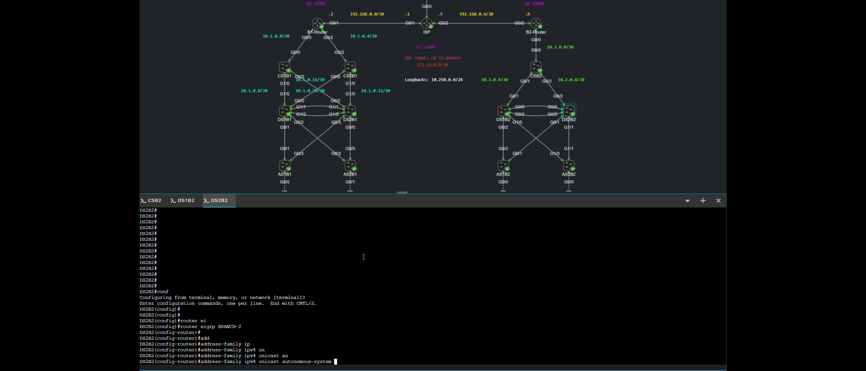
pyautogui.write('2')
pyautogui.press('Return')
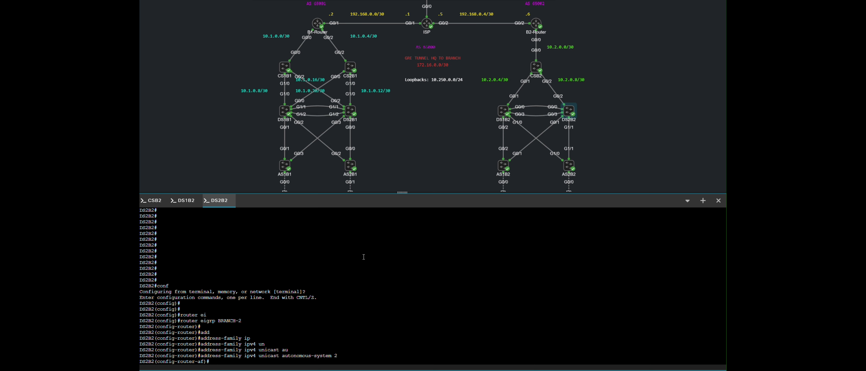
# - Enable passive-interface under af-interface default on DS2B2 and exit back to the address family
pyautogui.write('af')
pyautogui.press('Tab')
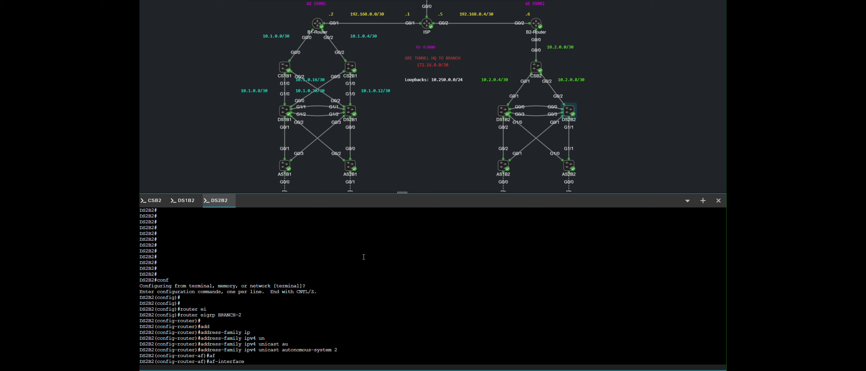
pyautogui.write('de')
pyautogui.press('Tab')
pyautogui.press('Return')
pyautogui.write('pas')
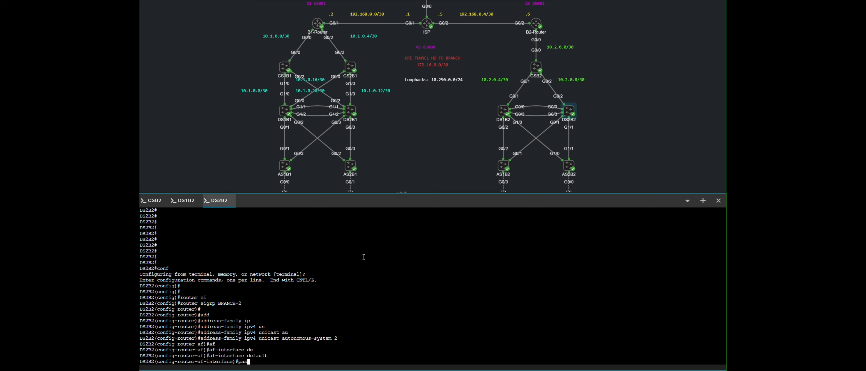
pyautogui.press('Tab')
pyautogui.press('Return')
pyautogui.write('exit')
pyautogui.press('Return')
# - Disable passive-interface on DS2B2's af-interface g0/2 and exit back to the address family
pyautogui.write('af')
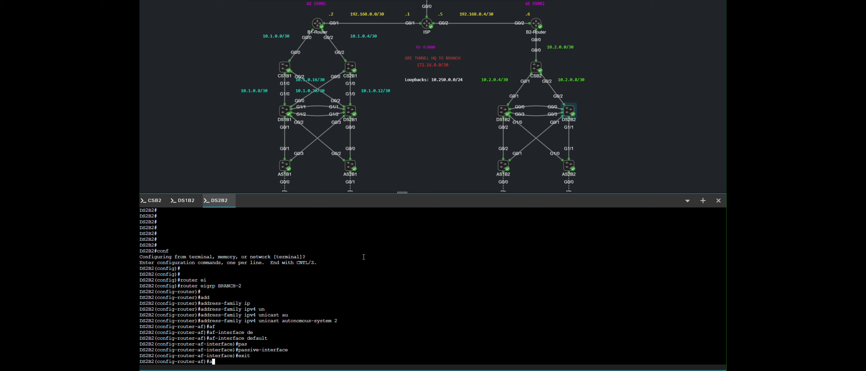
pyautogui.press('Tab')
pyautogui.write('g0/2')
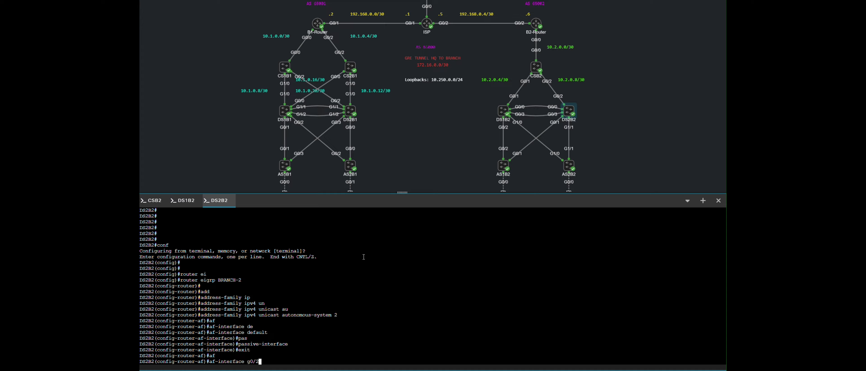
pyautogui.press('Return')
pyautogui.write('no pas')
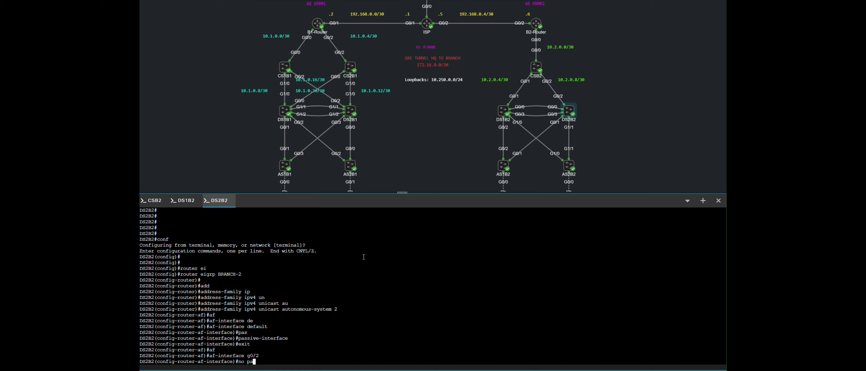
pyautogui.press('Tab')
pyautogui.press('Return')
pyautogui.write('exit')
pyautogui.press('Return')
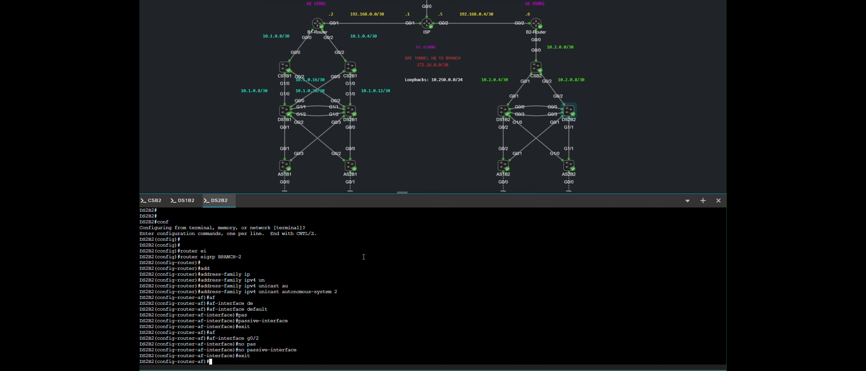
# - Redistribute connected routes under topology base on DS2B2 and exit back to the address family
pyautogui.write('top')
pyautogui.press('Tab')
pyautogui.write('b')
pyautogui.press('Tab')
pyautogui.press('Return')
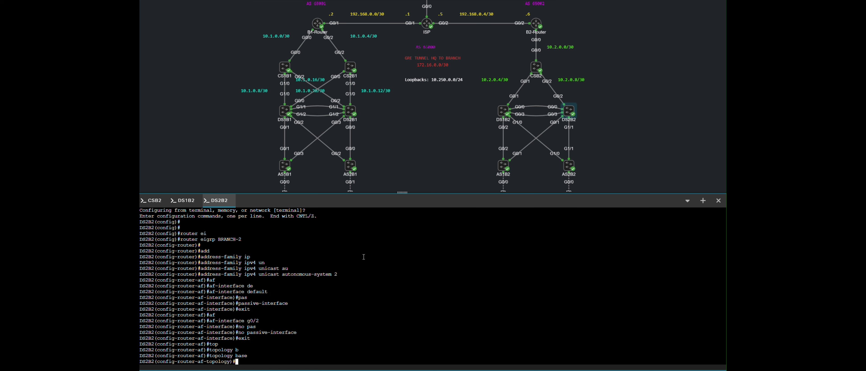
pyautogui.write('red')
pyautogui.press('Tab')
pyautogui.write('con')
pyautogui.press('Tab')
pyautogui.press('Return')
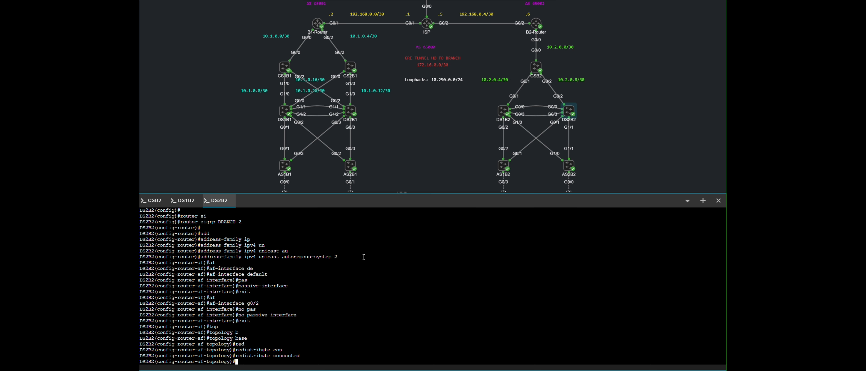
pyautogui.write('exit')
pyautogui.press('Return')
# - Add network 10.2.0.8 with wildcard mask 0.0.0.3 to DS2B2's EIGRP address family and return to privileged EXEC mode
pyautogui.write('net')
pyautogui.press('Tab')
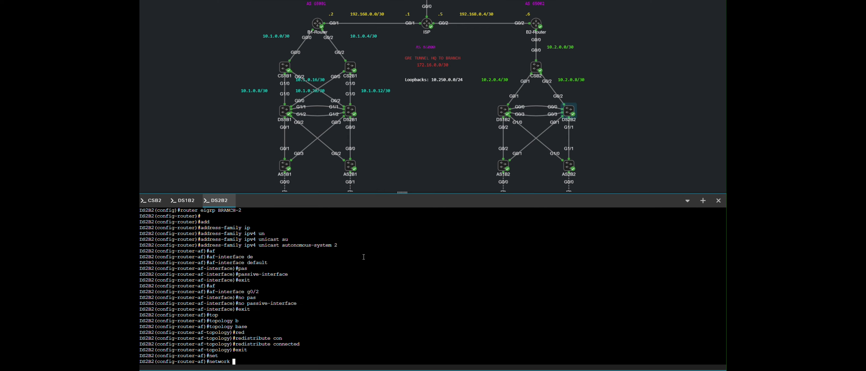
pyautogui.write('10.2.0.8 0.0.0.3')
pyautogui.press('Return')
pyautogui.hotkey('ctrl', 'z')
pyautogui.press('Return')
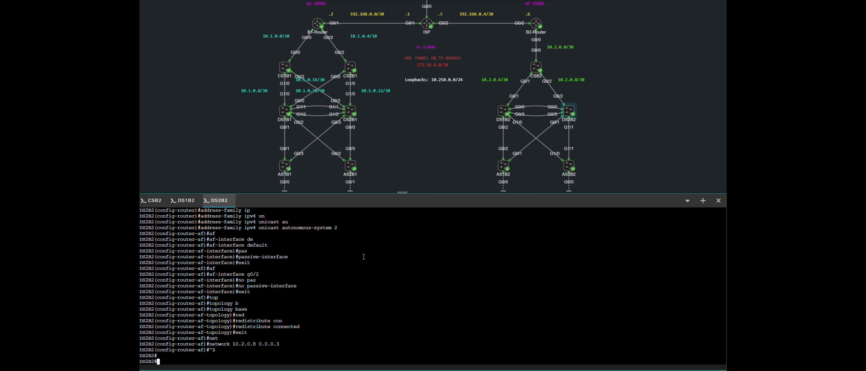
# - Display the EIGRP section of DS2B2's running configuration with sh run | s eigrp
pyautogui.press('Return')
pyautogui.press('Return')
pyautogui.write('sh run | s eigrp')
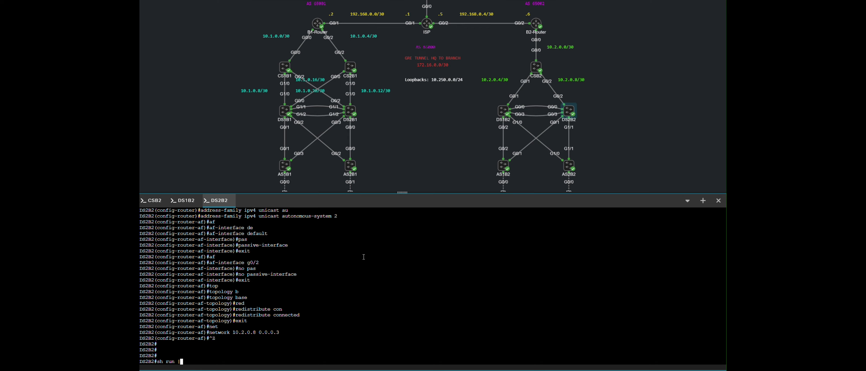
pyautogui.press('Return')
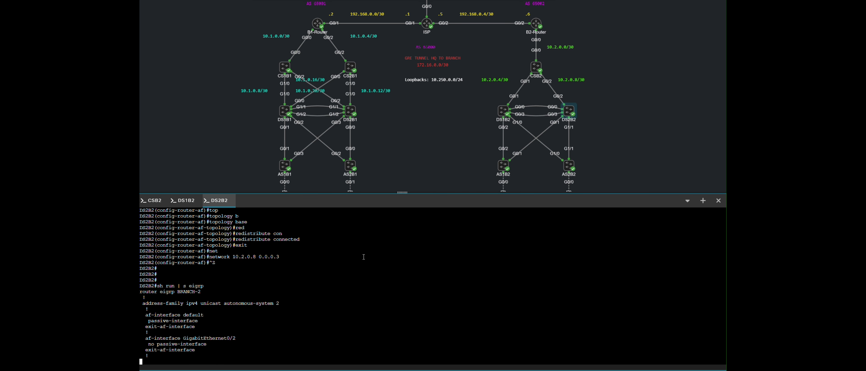
pyautogui.press('Return')
pyautogui.press('Return')
pyautogui.press('Return')
pyautogui.press('Return')
pyautogui.press('Return')
pyautogui.press('Return')
pyautogui.press('Return')
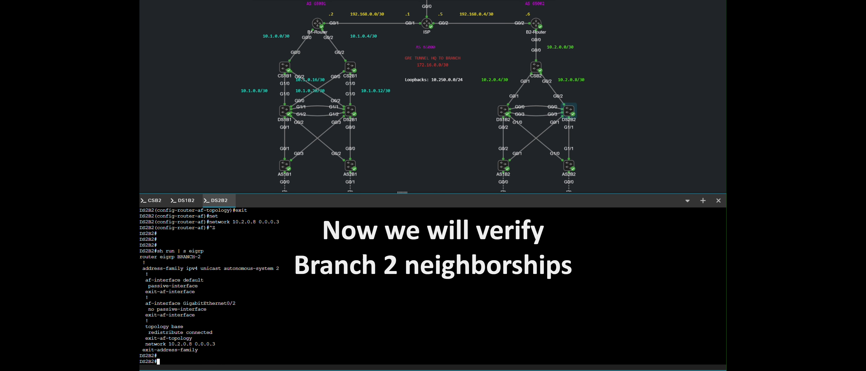
# - Display DS2B2's EIGRP interfaces with sh ip eigrp interfaces and examine the listed entry
pyautogui.write('sh ')
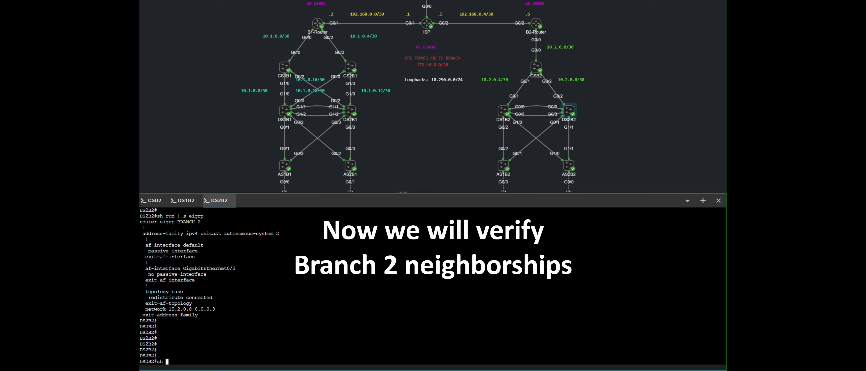
pyautogui.write('ip ei')
pyautogui.press('Tab')
pyautogui.write('in')
pyautogui.press('Tab')
pyautogui.press('Return')
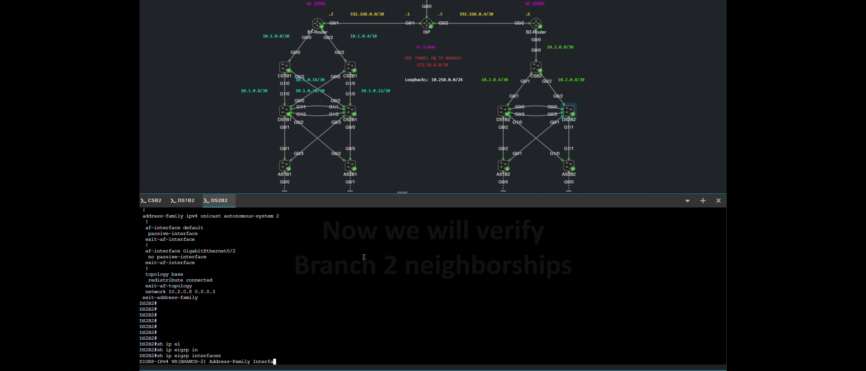
pyautogui.moveTo(416, 355); pyautogui.dragTo(141, 355)
pyautogui.click(478, 343)
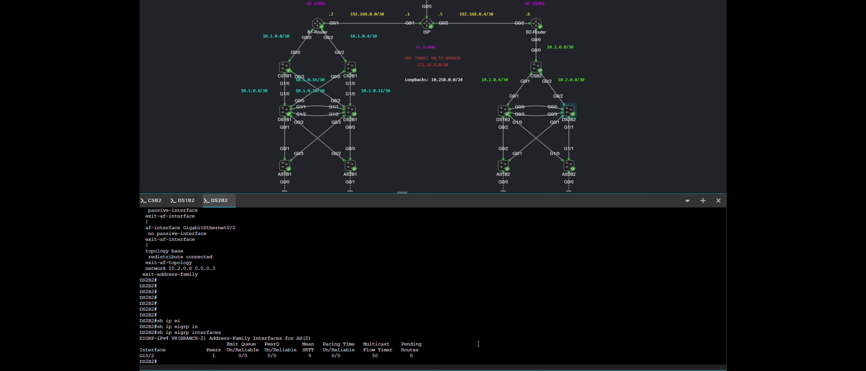
# - Display DS2B2's EIGRP neighbors with sh ip eigrp neighbors and examine the listed entry
pyautogui.write('sh ip ei')
pyautogui.press('Tab')
pyautogui.write('nei')
pyautogui.press('Tab')
pyautogui.press('Return')
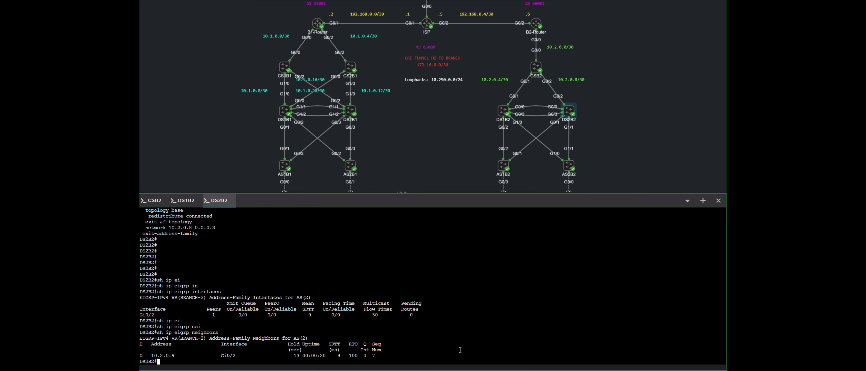
pyautogui.moveTo(389, 355); pyautogui.dragTo(142, 353)
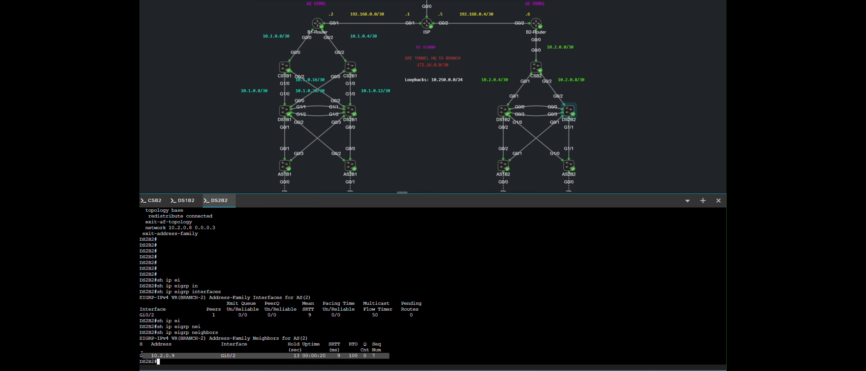
pyautogui.click(520, 317)
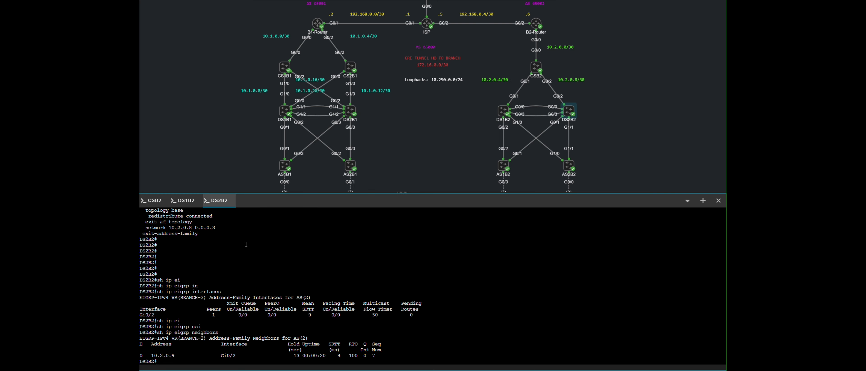
# - Switch to the DS1B2 console and display its EIGRP interfaces with sh ip eigrp interfaces
pyautogui.click(185, 200)
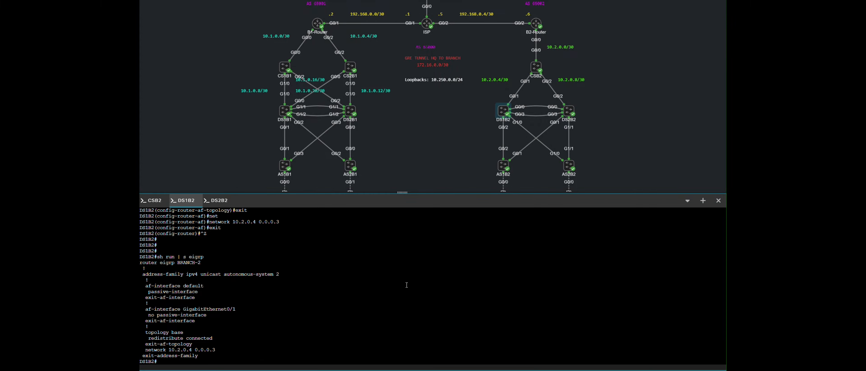
pyautogui.press('Return')
pyautogui.press('Return')
pyautogui.write('sh ip ei')
pyautogui.press('Tab')
pyautogui.write('in')
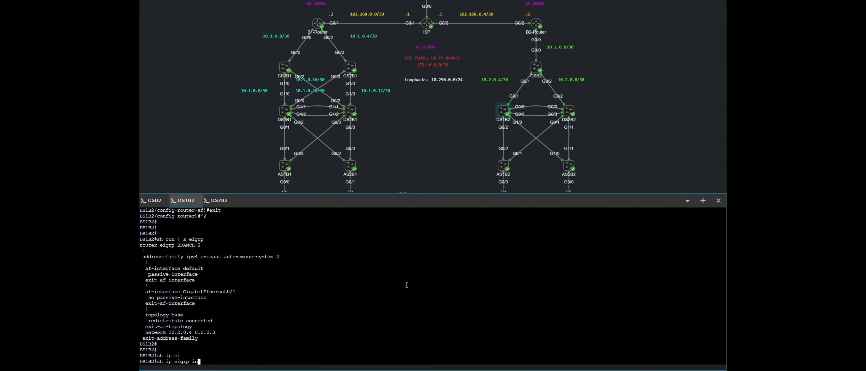
pyautogui.press('Tab')
pyautogui.press('Return')
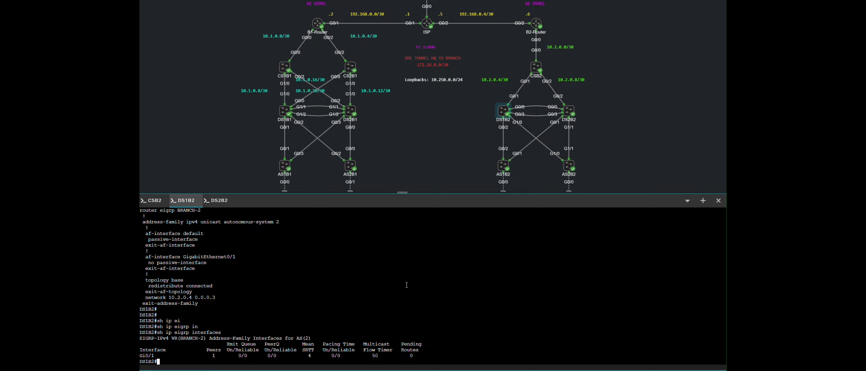
pyautogui.press('Return')
pyautogui.press('Return')
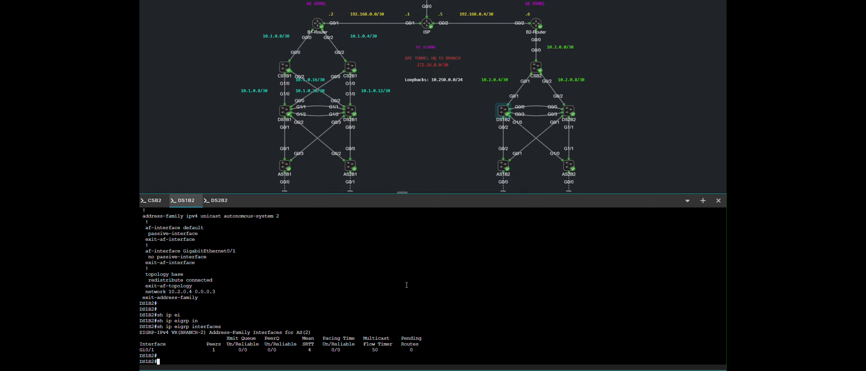
# - Display DS1B2's EIGRP neighbors with sh ip eigrp neighbors
pyautogui.write('sh ip ei')
pyautogui.press('Tab')
pyautogui.write('n')
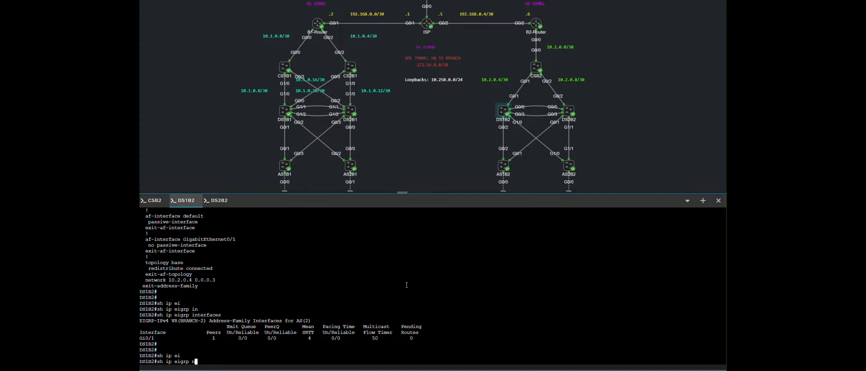
pyautogui.write('ei')
pyautogui.press('Tab')
pyautogui.press('Return')
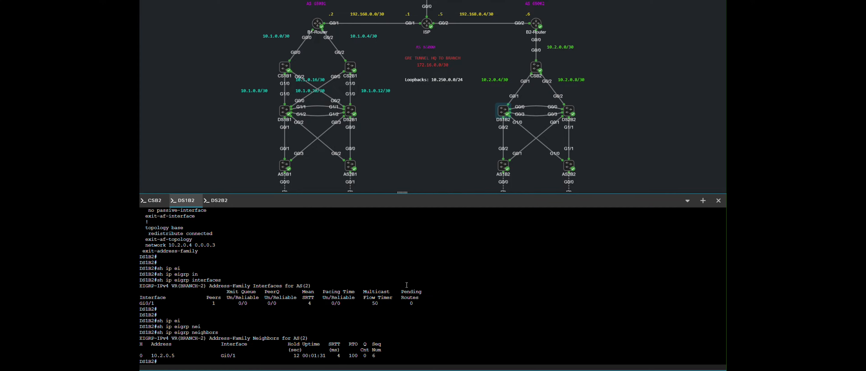
# - Switch to the CSB2 console, display its EIGRP interfaces with sh ip eigrp interfaces, and examine the listed entries
pyautogui.click(155, 200)
pyautogui.press('Return')
pyautogui.press('Return')
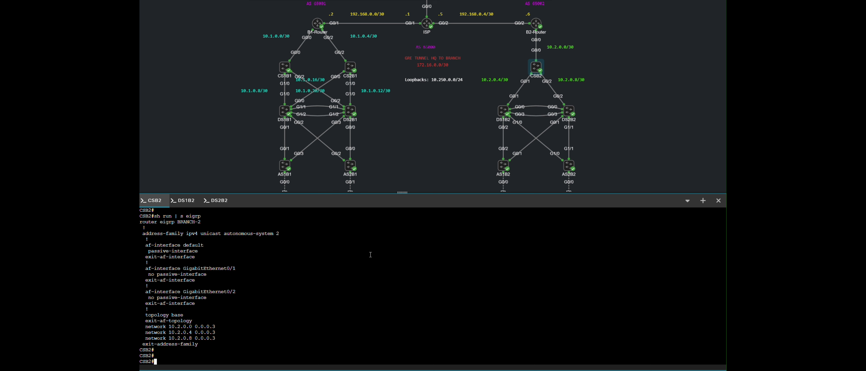
pyautogui.write('sh ip ei')
pyautogui.press('Tab')
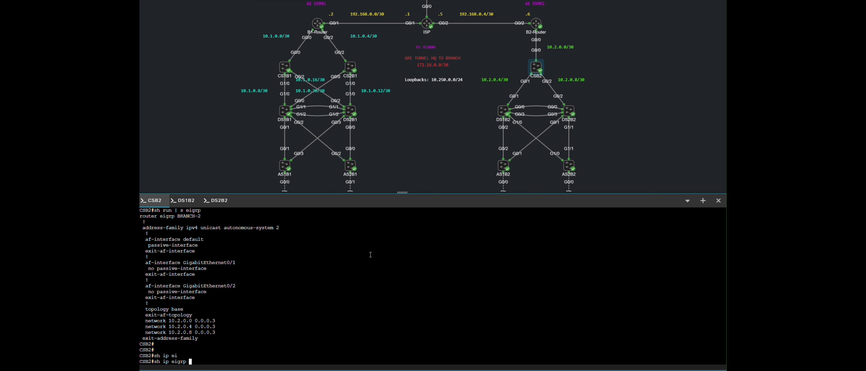
pyautogui.write('in')
pyautogui.press('Tab')
pyautogui.press('Return')
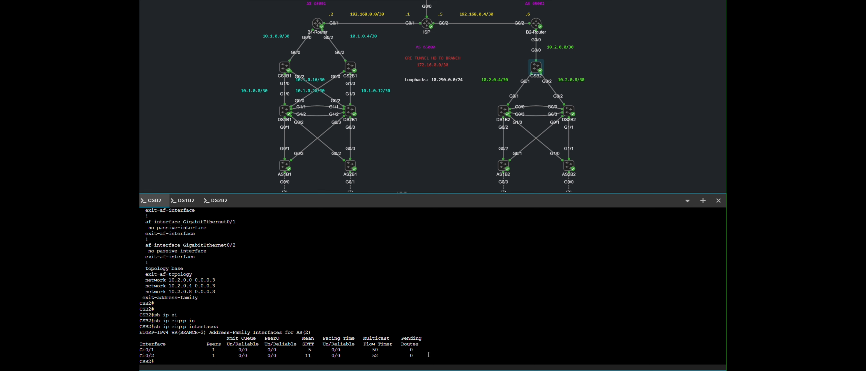
pyautogui.moveTo(423, 356); pyautogui.dragTo(140, 348)
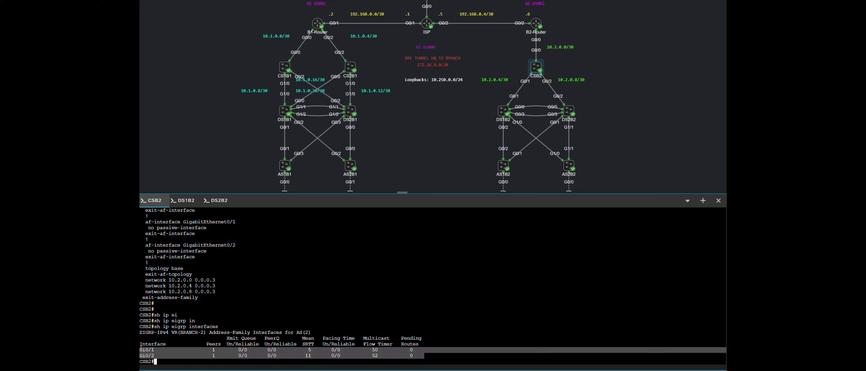
pyautogui.click(220, 359)
# - Display CSB2's EIGRP neighbors with sh ip eigrp neighbors and examine the listed entries
pyautogui.press('Return')
pyautogui.press('Return')
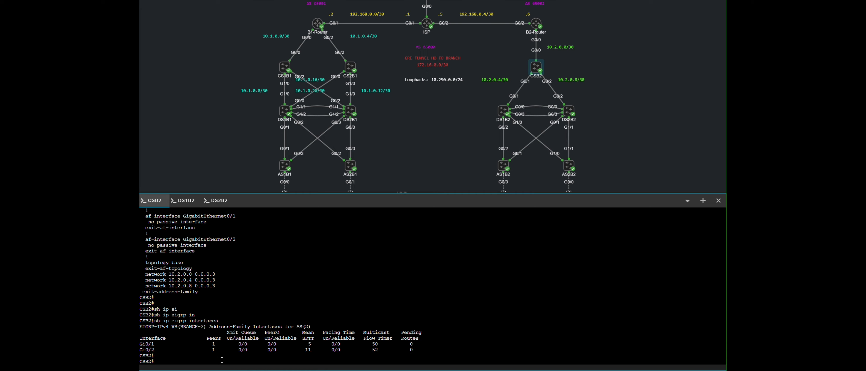
pyautogui.write('sh ip ')
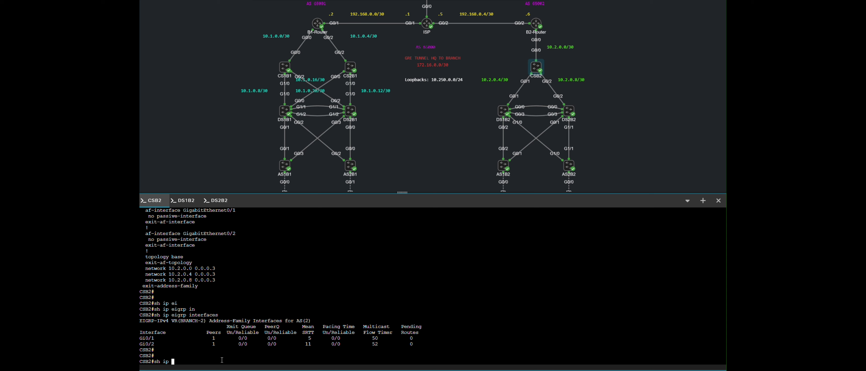
pyautogui.write('ei')
pyautogui.press('Tab')
pyautogui.write('nei')
pyautogui.press('Tab')
pyautogui.press('Return')
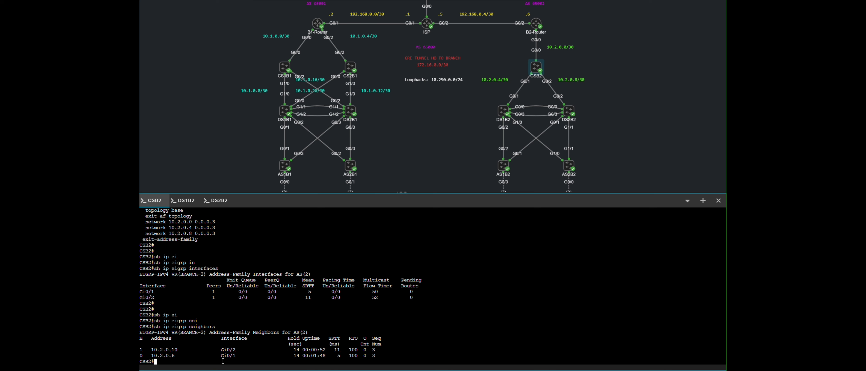
pyautogui.moveTo(393, 355); pyautogui.dragTo(147, 350)
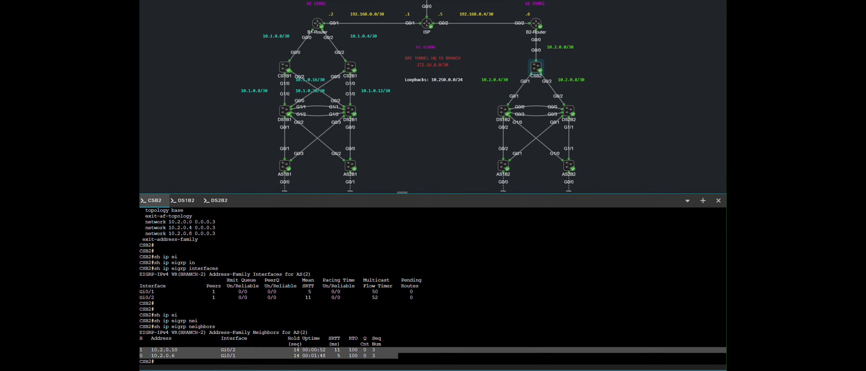